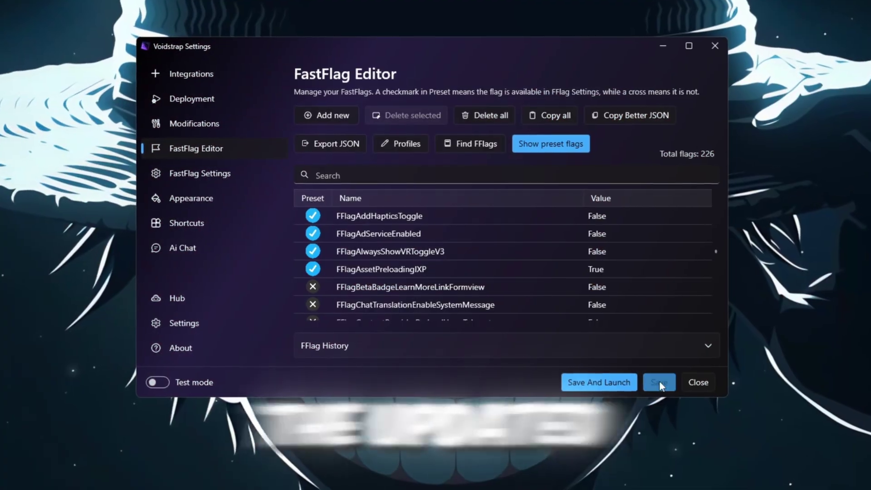
Step: Save the current FastFlag configuration in Voidstrap and look through the flag list
left_click(660, 380)
scroll(512, 244, "down", 10)
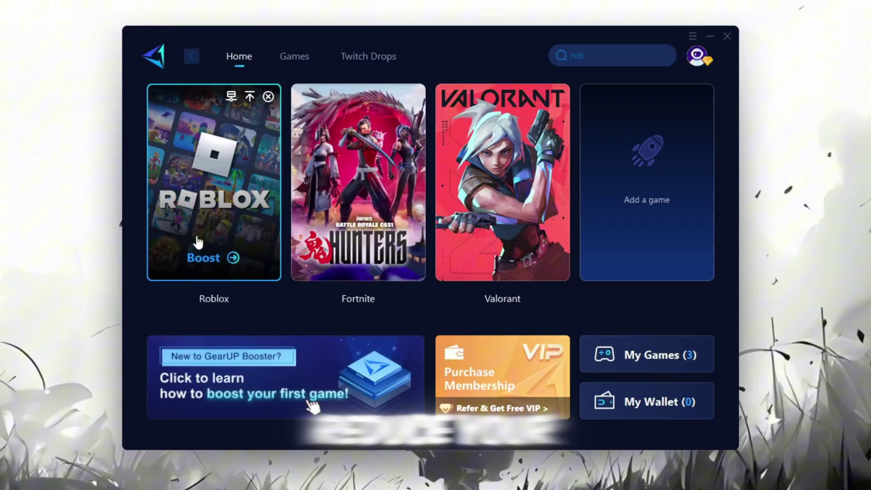
Step: Start boosting Roblox in GearUP Booster and open its server region selection
left_click(206, 259)
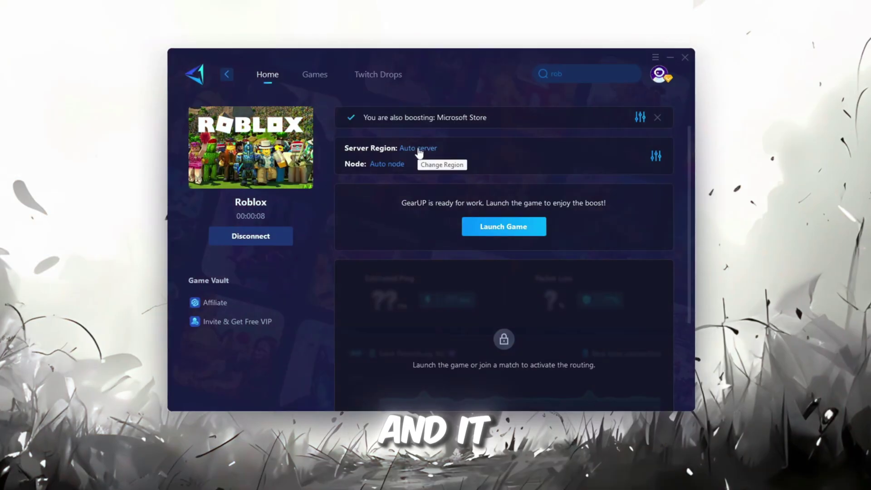
left_click(427, 154)
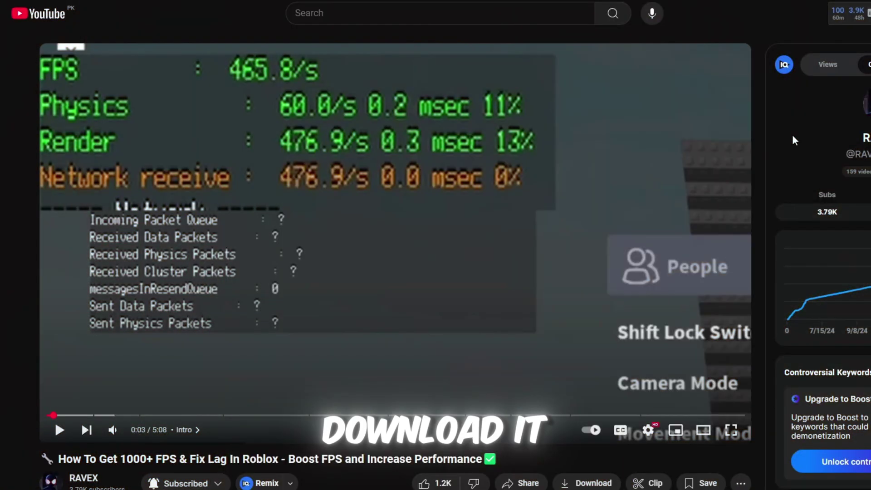
scroll(55, 420, "down", 5)
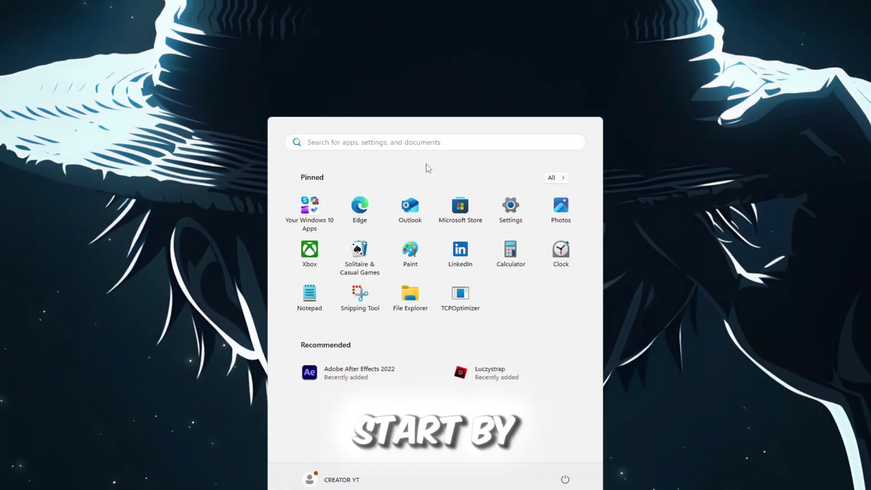
Step: Search Windows for "Game Mode Settings", open that page and go to its related Graphics settings
type("Game Mode Settings")
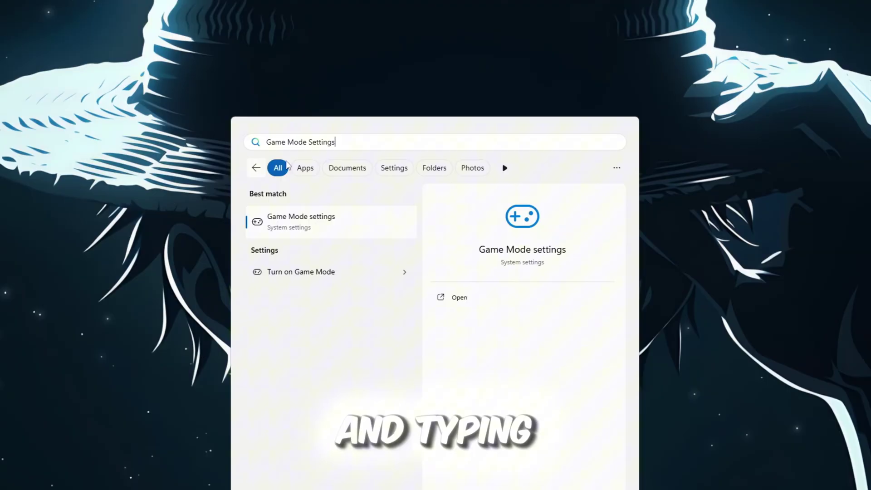
left_click(389, 234)
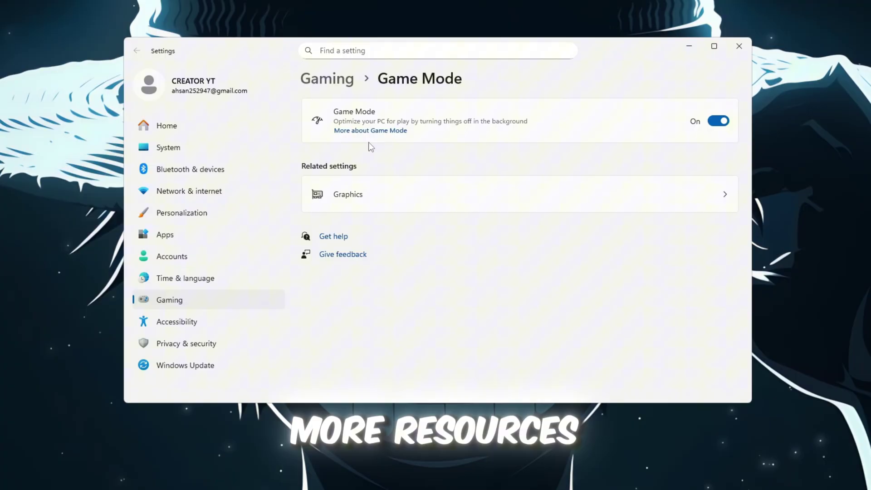
left_click(352, 210)
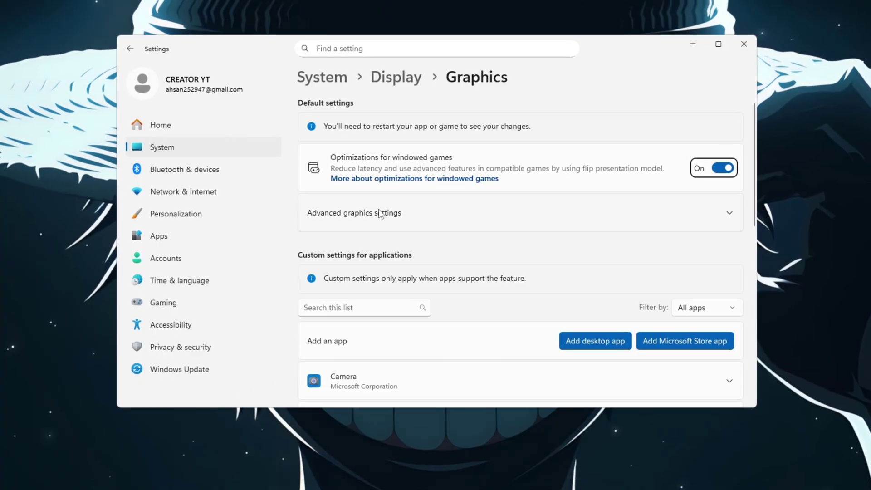
Step: Expand RobloxPlayerBeta.exe in the custom application graphics settings and open its GPU preference choices
scroll(519, 240, "down", 3)
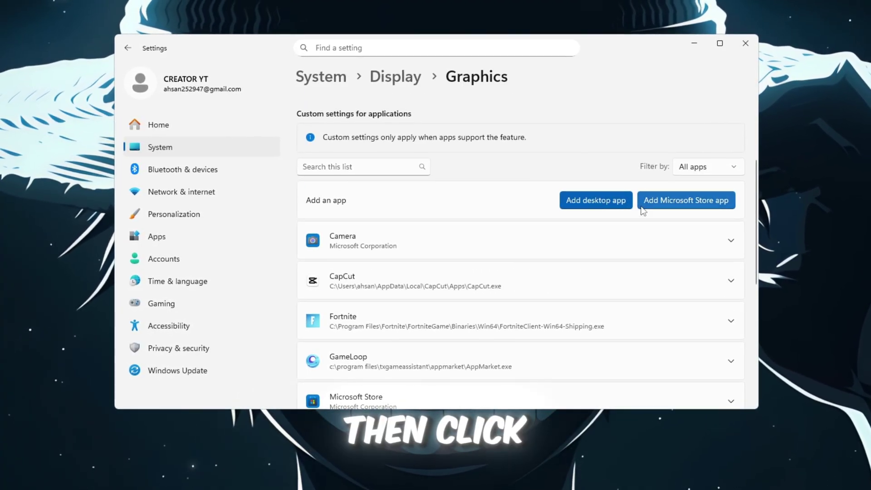
scroll(426, 205, "down", 3)
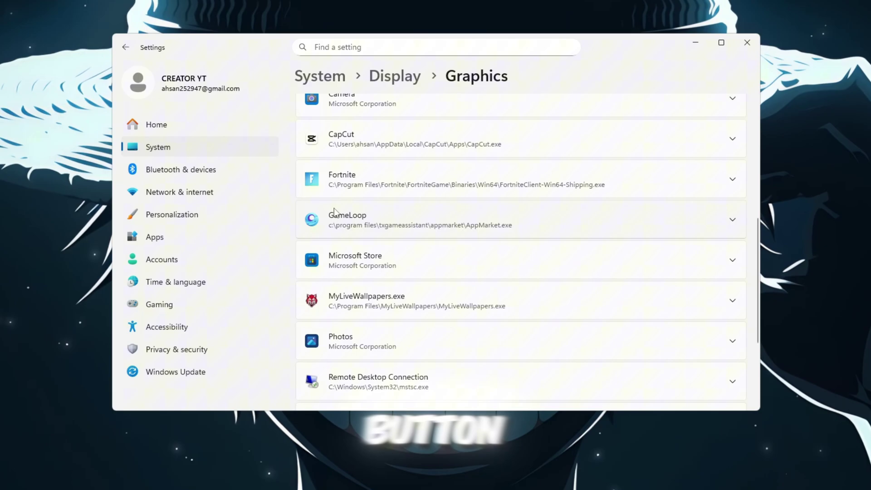
scroll(628, 358, "down", 3)
left_click(398, 294)
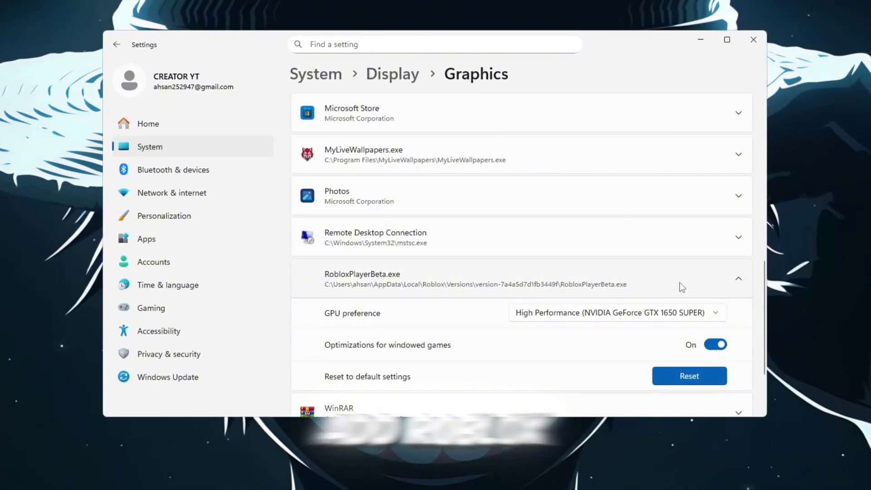
left_click(597, 315)
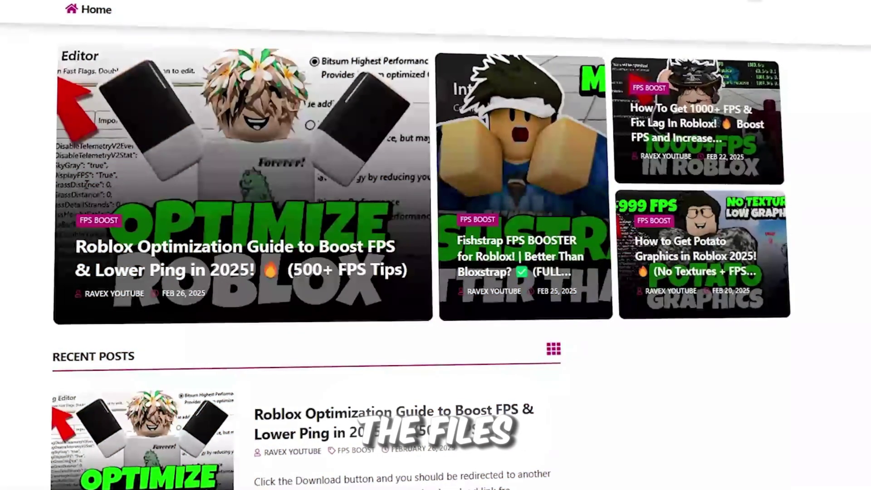
scroll(435, 245, "down", 10)
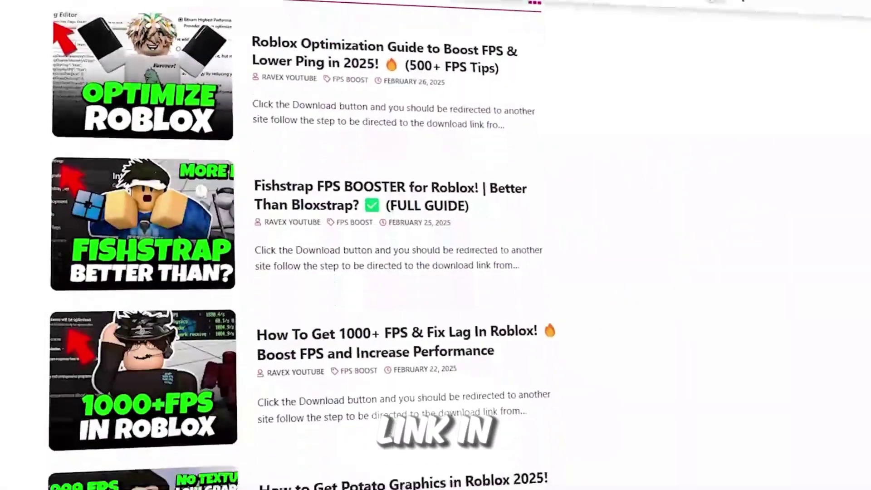
scroll(354, 272, "down", 5)
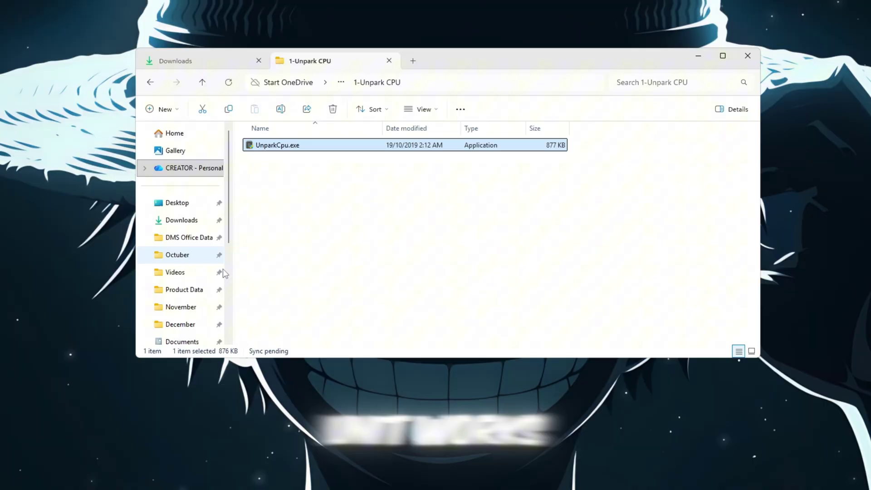
Step: Enlarge the icons in the 1-Unpark CPU folder, run UnparkCpu.exe with permission to make changes, and minimize the folder window
key("ctrl+shift+6")
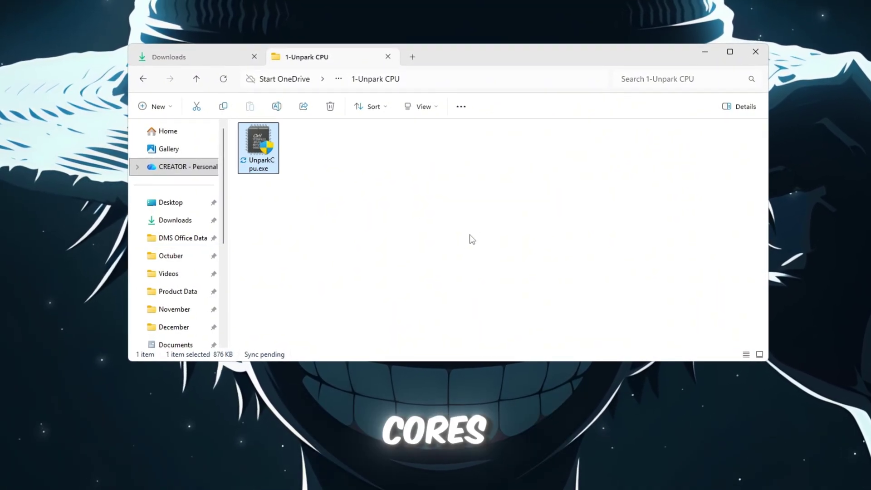
scroll(470, 235, "up", 3, "ctrl")
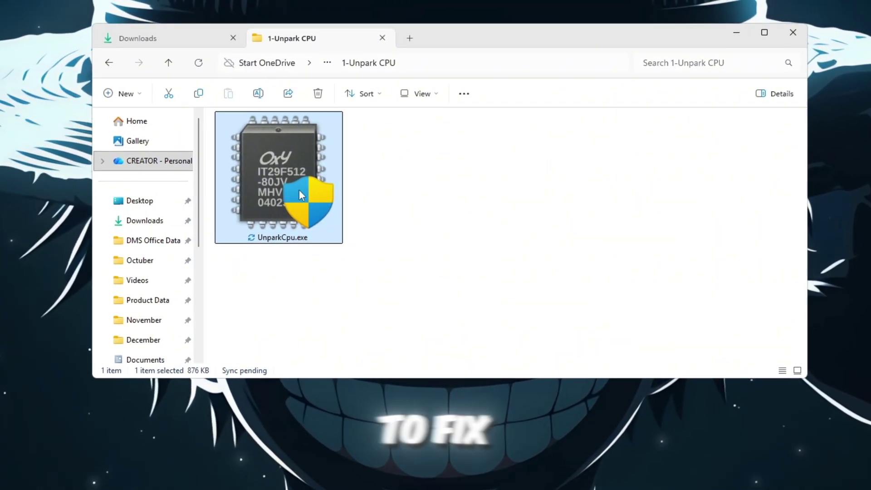
double_click(298, 189)
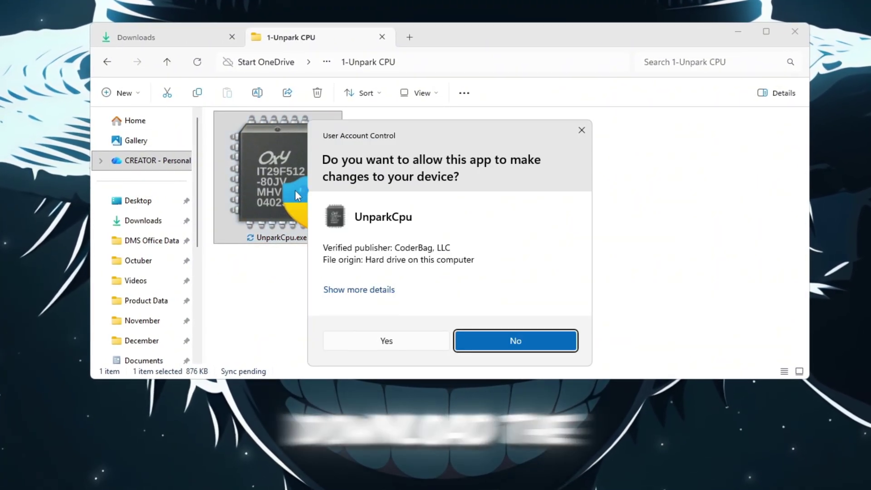
left_click(394, 341)
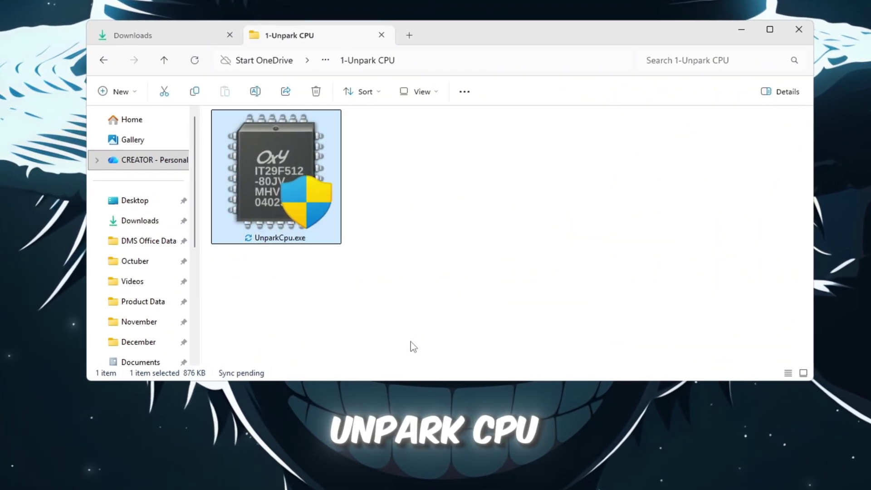
left_click(743, 29)
left_click_drag(505, 117, 460, 85)
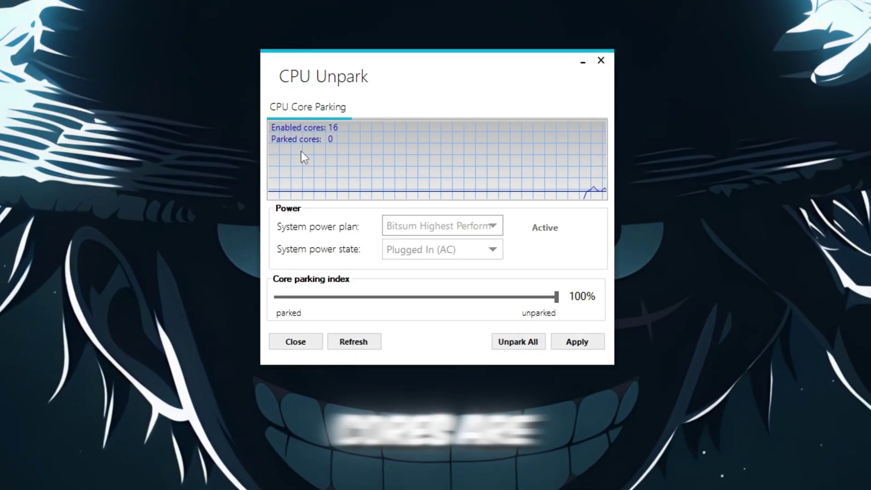
Step: Unpark all CPU cores in CPU Unpark and apply the core parking changes, dismissing the notices
left_click(523, 347)
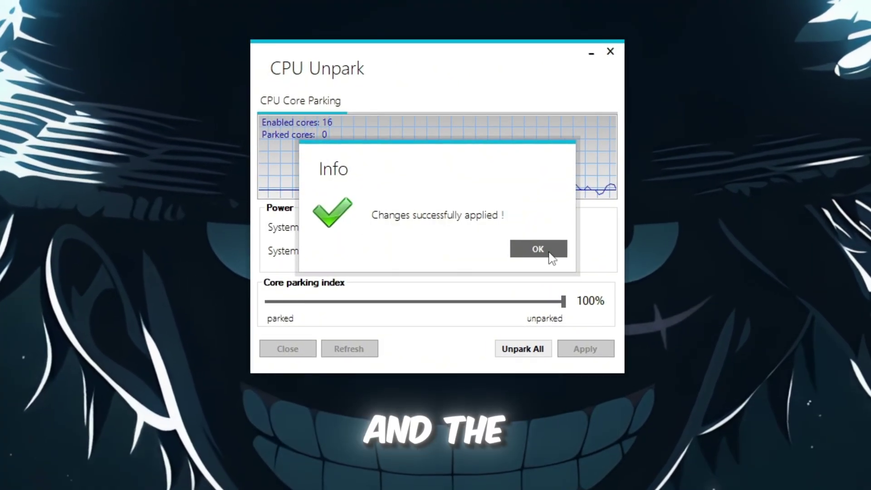
left_click(549, 254)
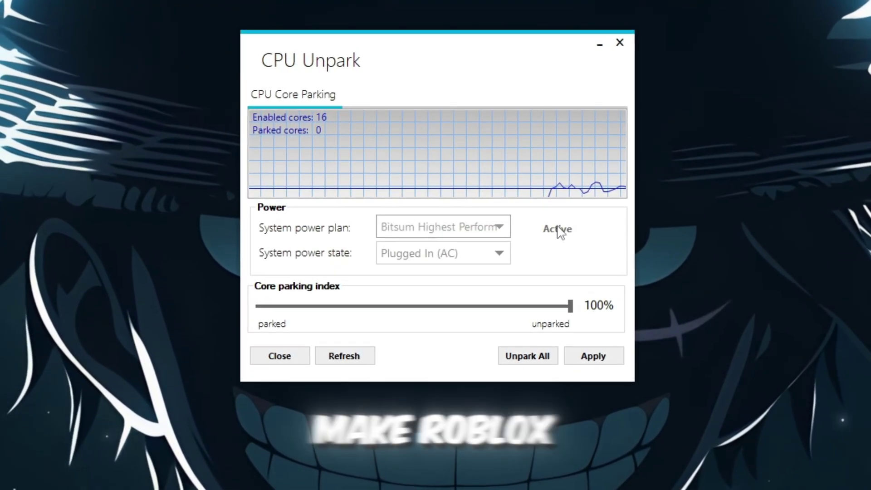
left_click(606, 363)
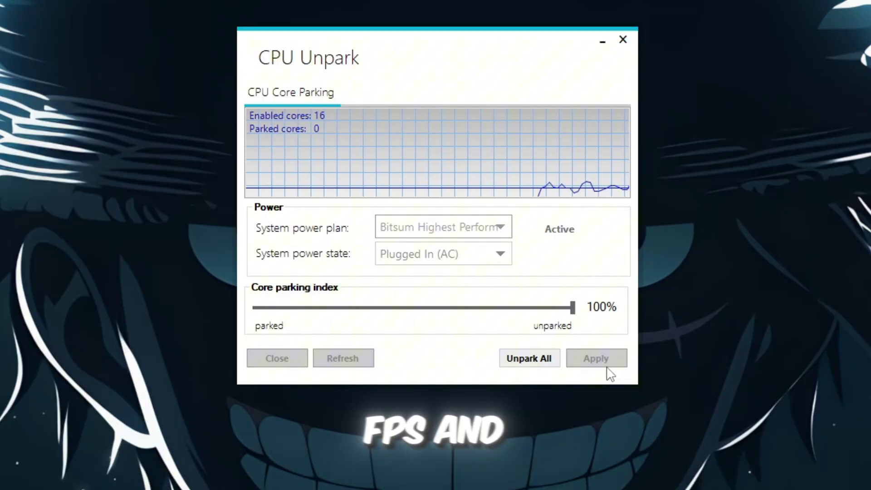
left_click(556, 256)
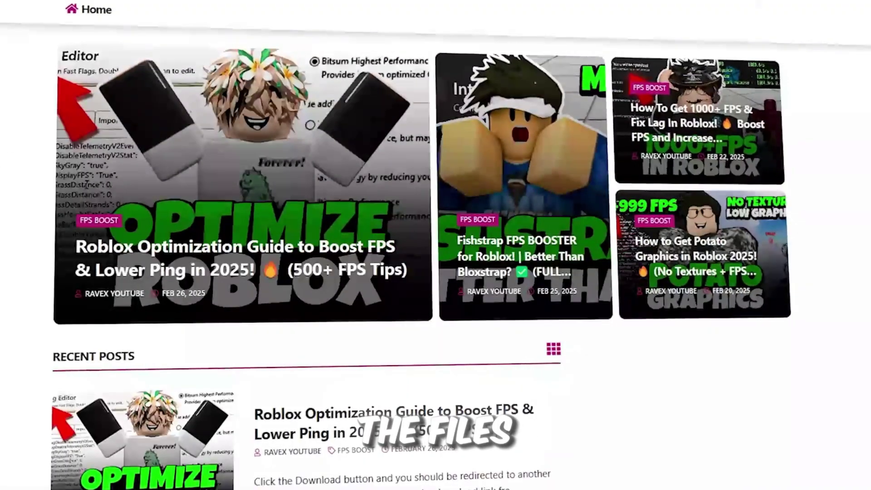
scroll(366, 218, "down", 3)
scroll(318, 244, "down", 10)
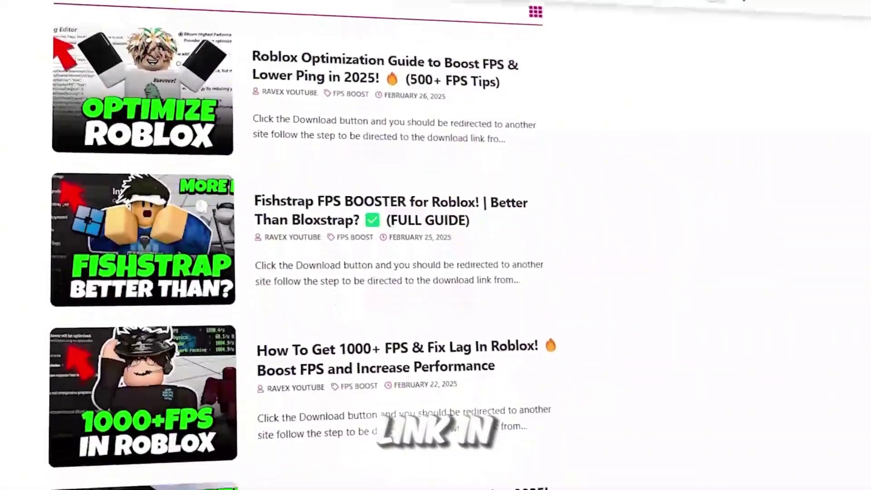
scroll(317, 245, "down", 1)
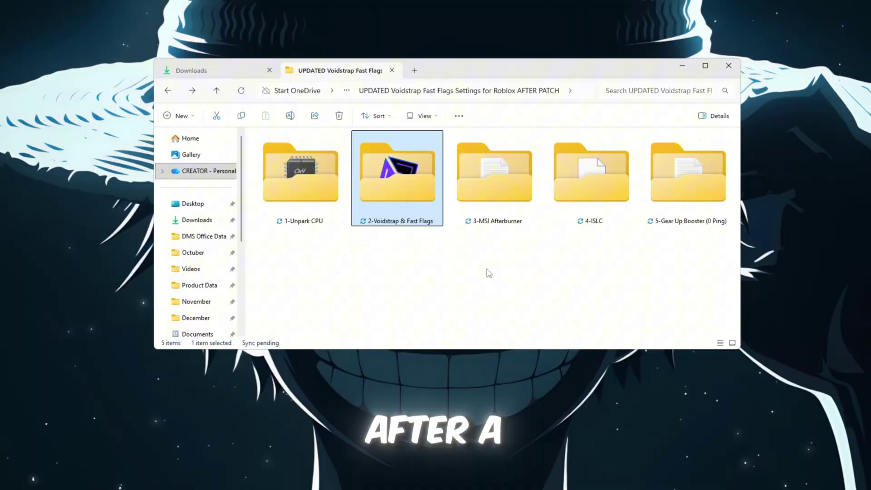
Step: Open the 2-Voidstrap & Fast Flags folder and enlarge its file icons
double_click(394, 181)
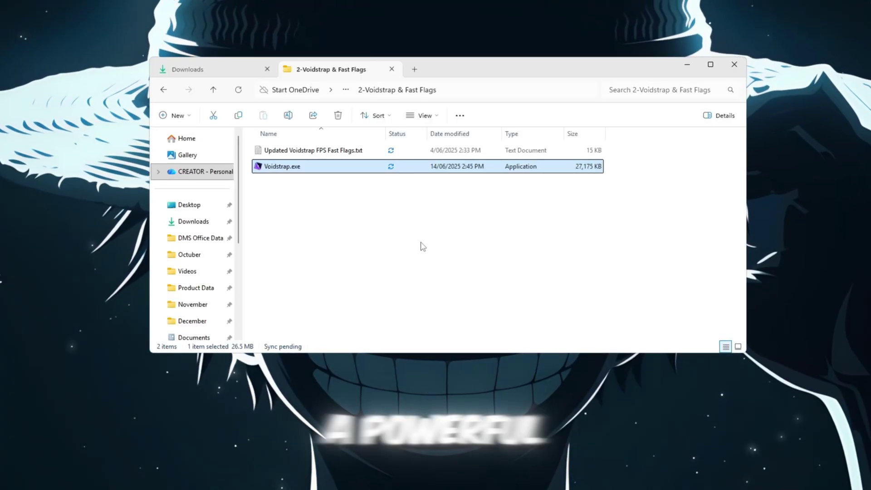
scroll(422, 246, "up", 3, "ctrl")
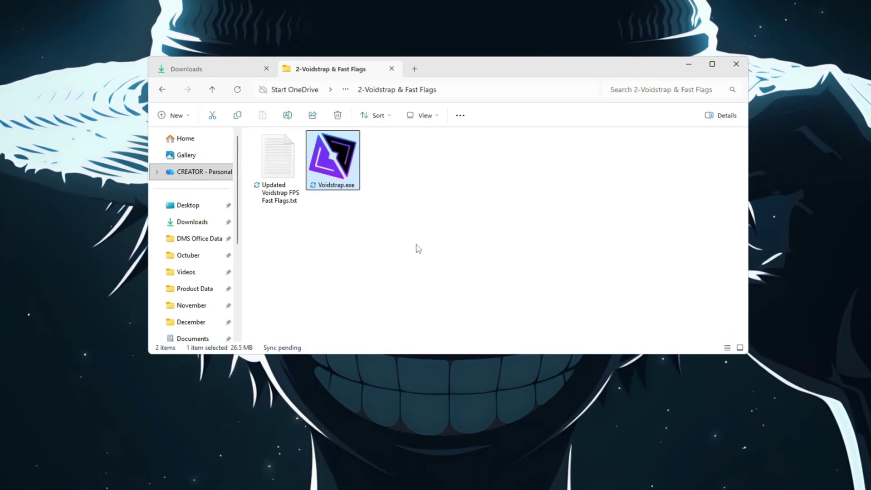
scroll(418, 249, "up", 1, "ctrl")
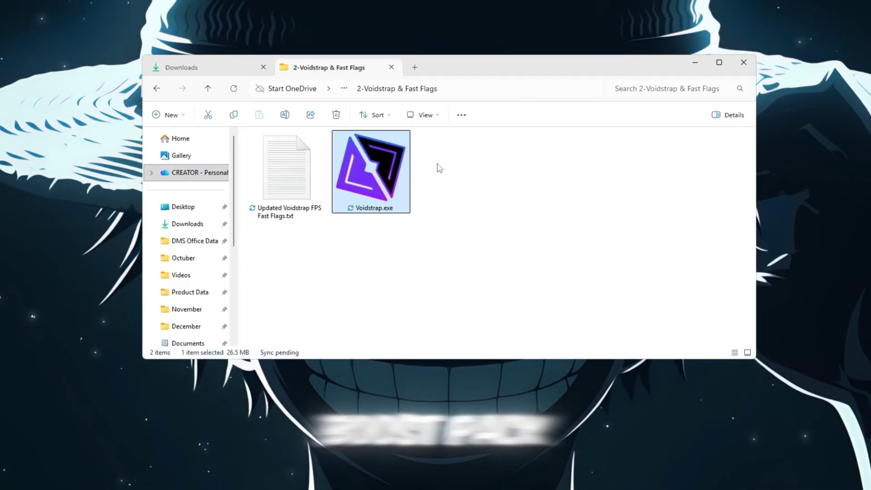
Step: Minimize the folder window, launch Voidstrap through Windows search and open the Integrations page of its settings
left_click(695, 64)
key("super")
type("Voidstrap")
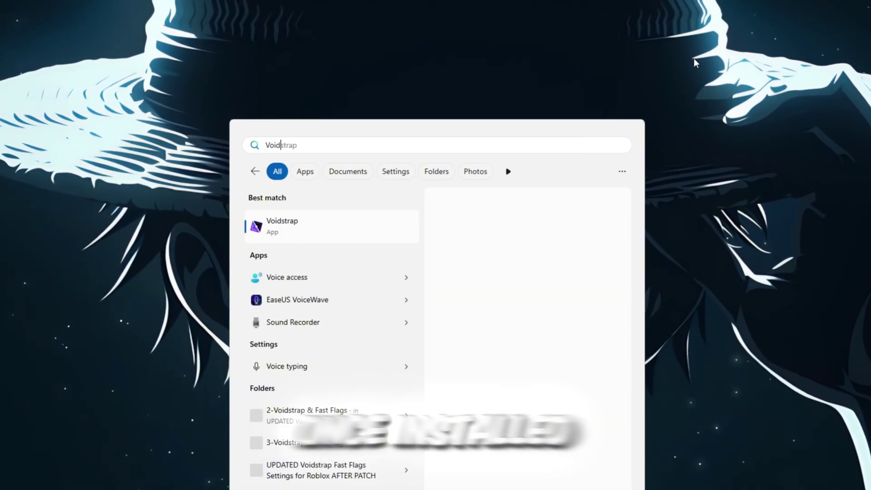
key("Return")
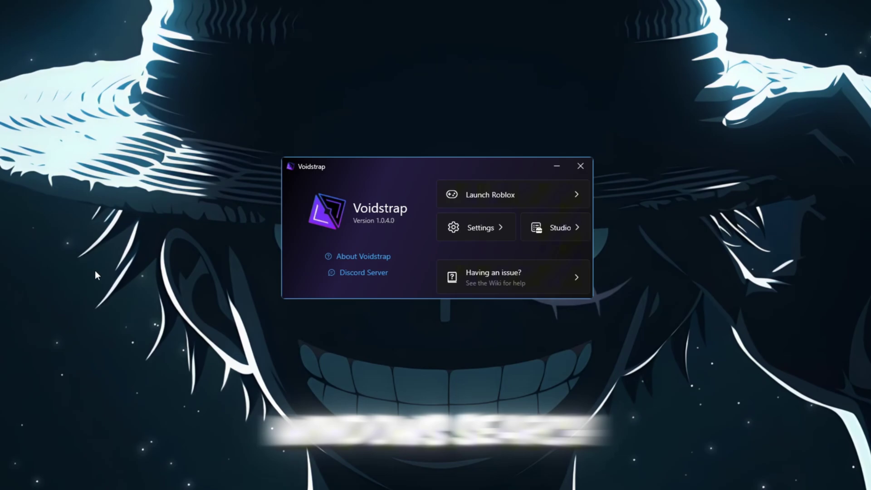
left_click(469, 233)
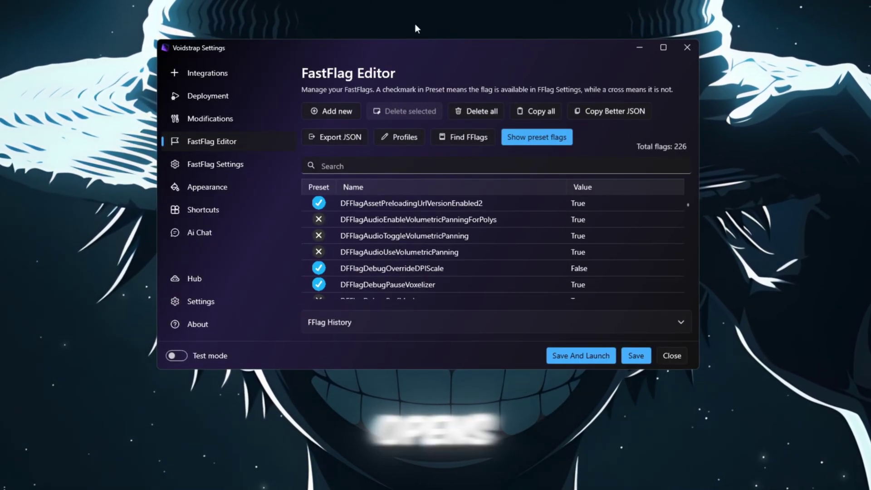
left_click(206, 69)
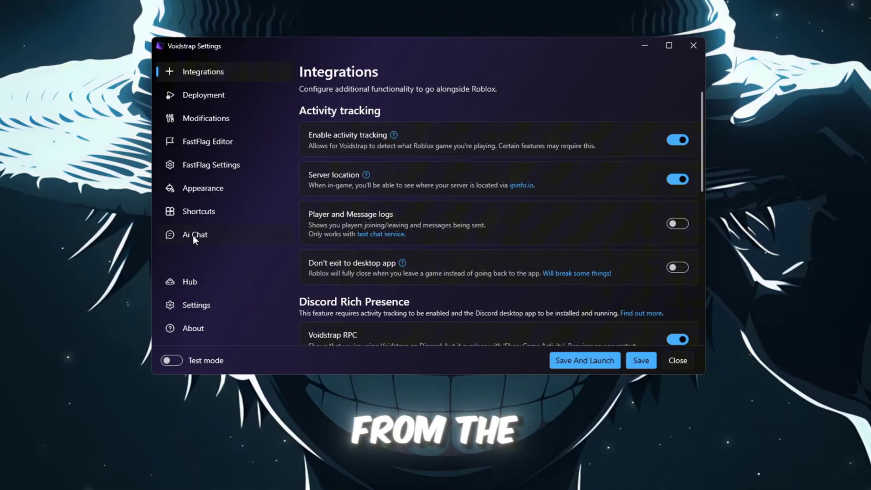
Step: In the Deployment settings, switch Multi-instance launching off and on again and enable Allow cross-game teleportation
left_click(205, 95)
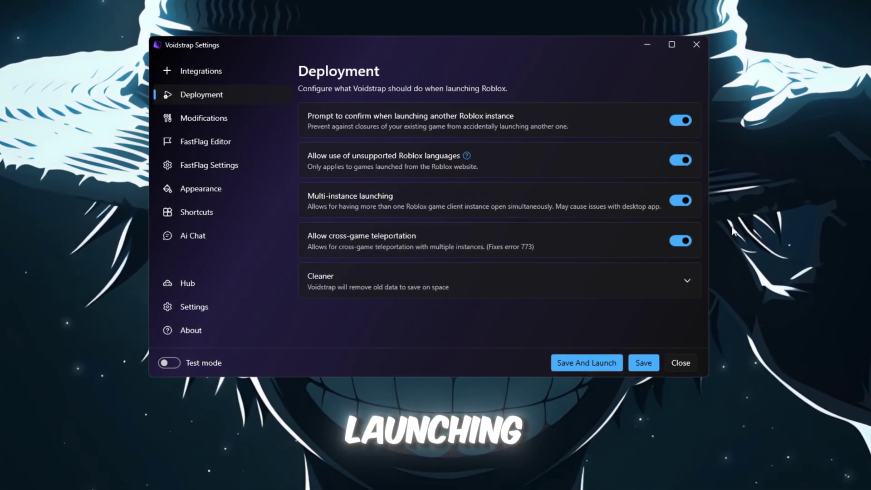
double_click(688, 200)
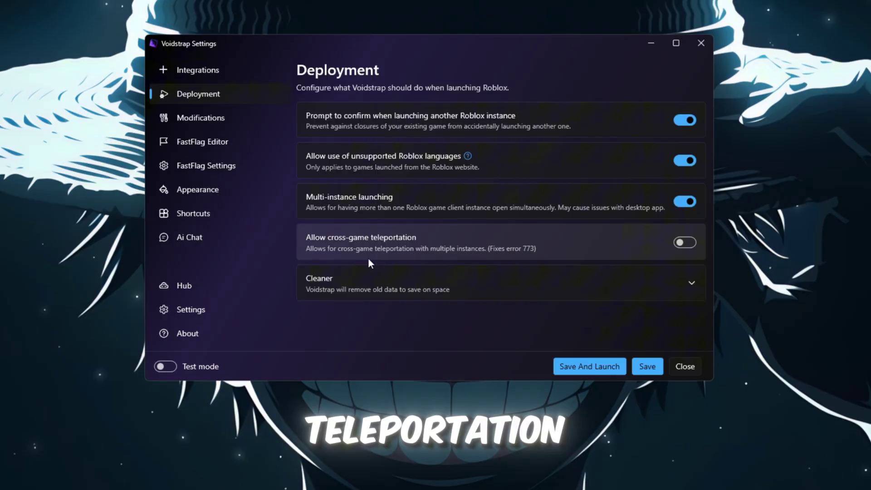
left_click(685, 244)
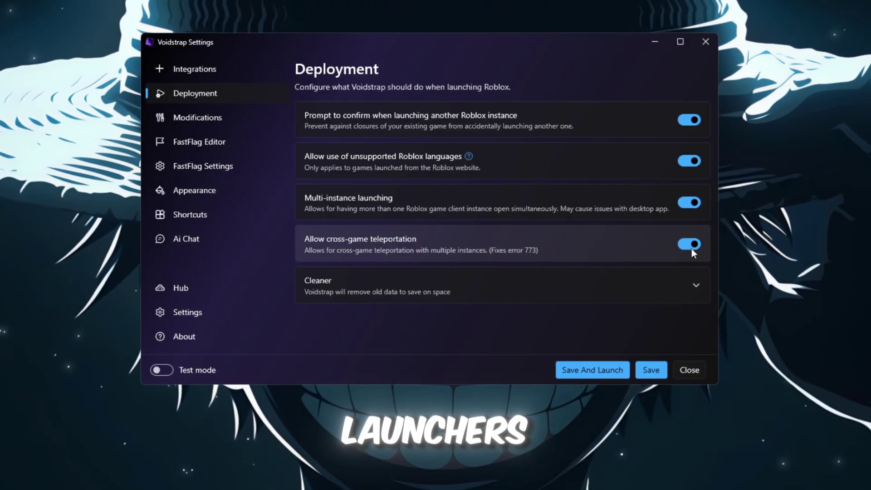
Step: Review the Modifications presets and the preset and non-preset flags listed in the FastFlag Editor
left_click(216, 115)
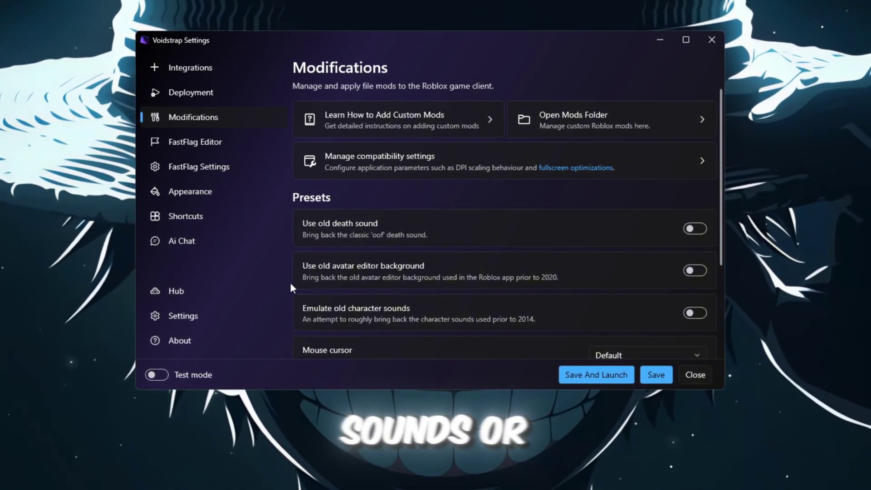
scroll(587, 251, "down", 3)
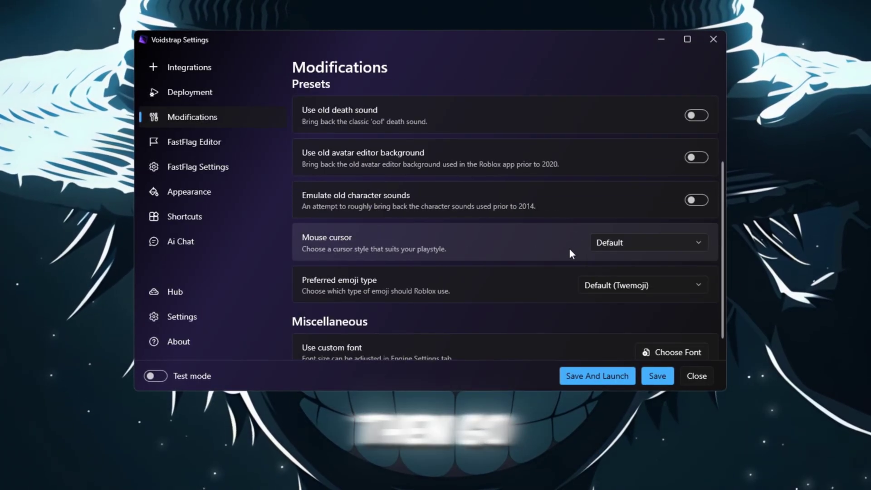
left_click(217, 145)
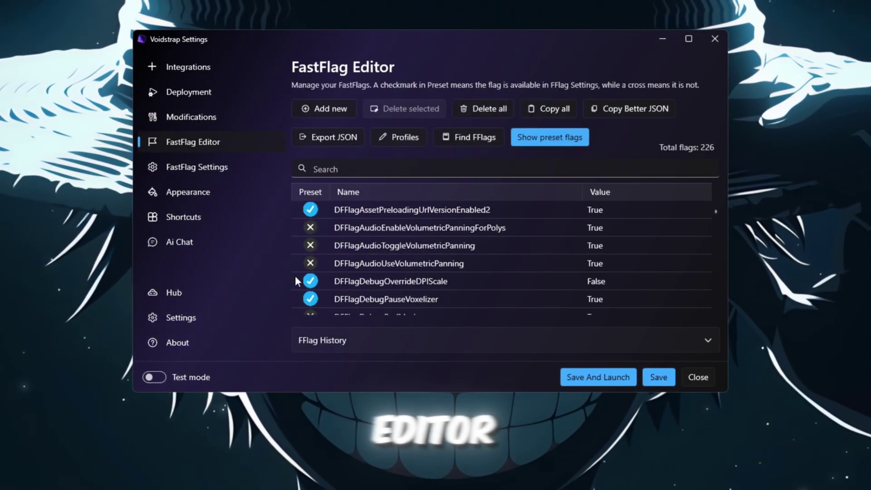
scroll(446, 244, "down", 10)
scroll(438, 244, "down", 10)
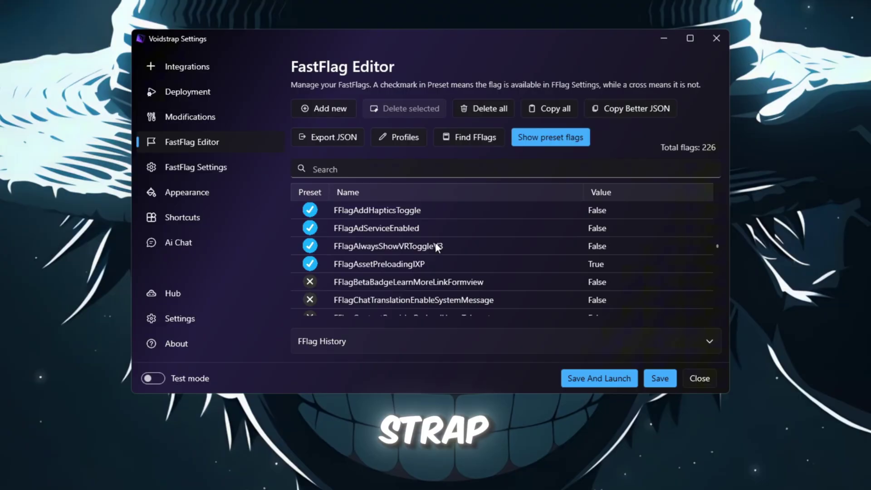
left_click(357, 282)
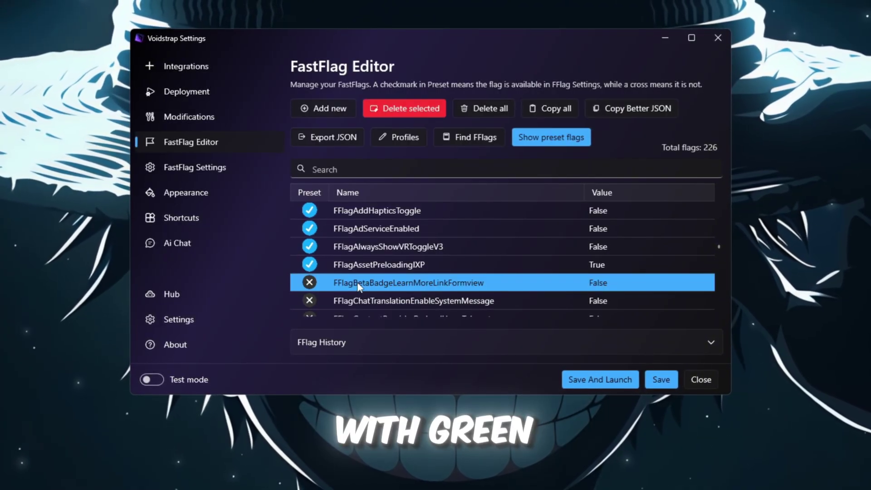
left_click(399, 265)
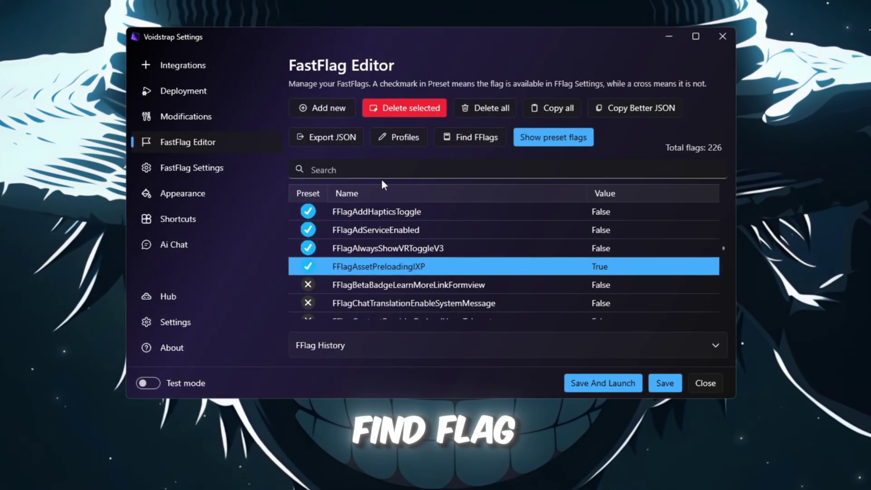
Step: Start adding new flags through JSON import and copy the entire contents of Updated Voidstrap FPS Fast Flags.txt
left_click(321, 112)
left_click(484, 200)
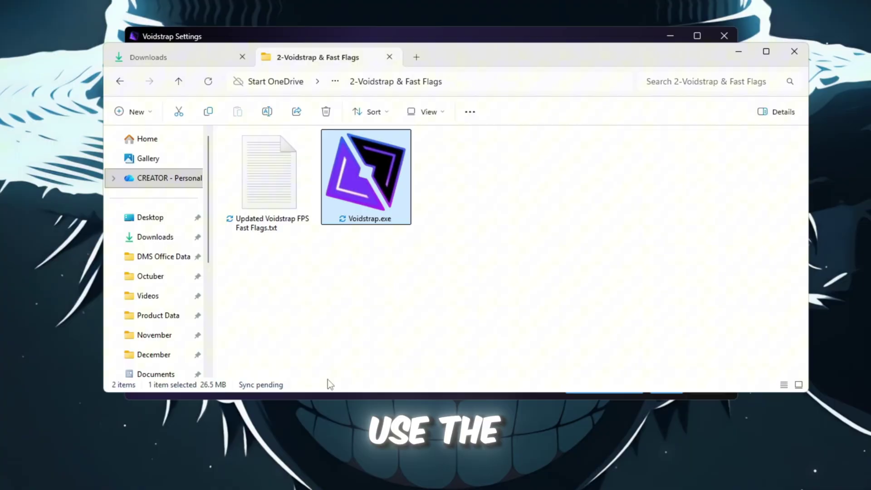
left_click(287, 188)
double_click(286, 188)
key("ctrl+a")
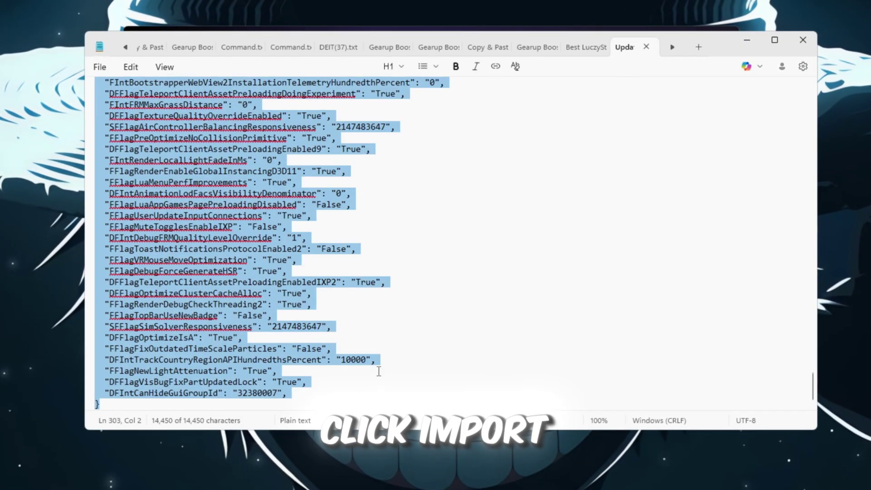
right_click(176, 164)
left_click(234, 178)
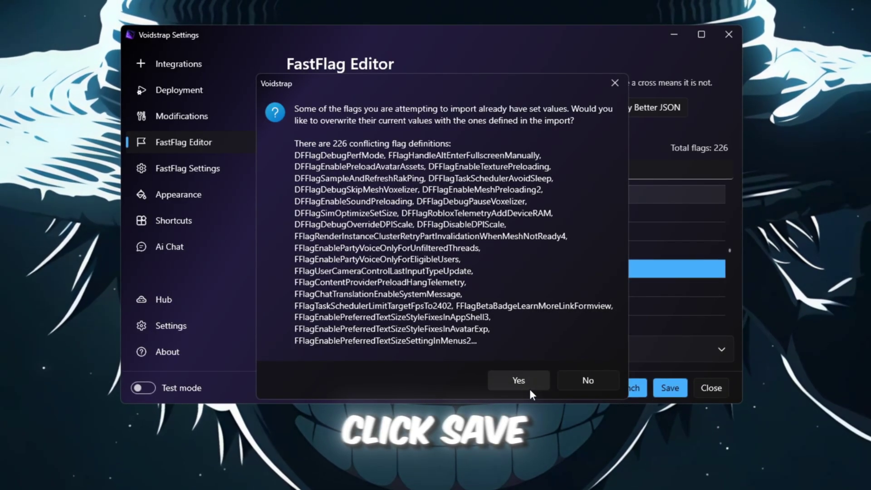
Step: Accept overwriting the conflicting flags with the imported values, save the settings and look through the flag list
left_click(529, 387)
left_click(670, 388)
scroll(511, 240, "down", 10)
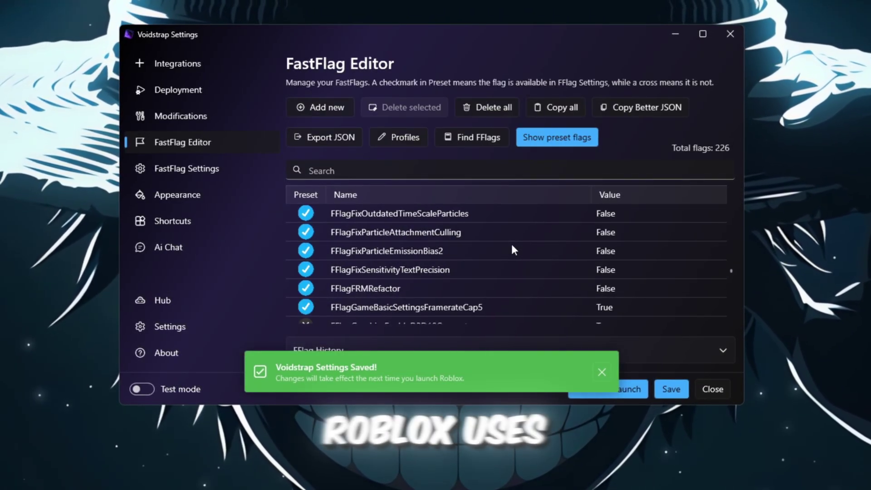
scroll(510, 245, "down", 15)
scroll(508, 251, "up", 10)
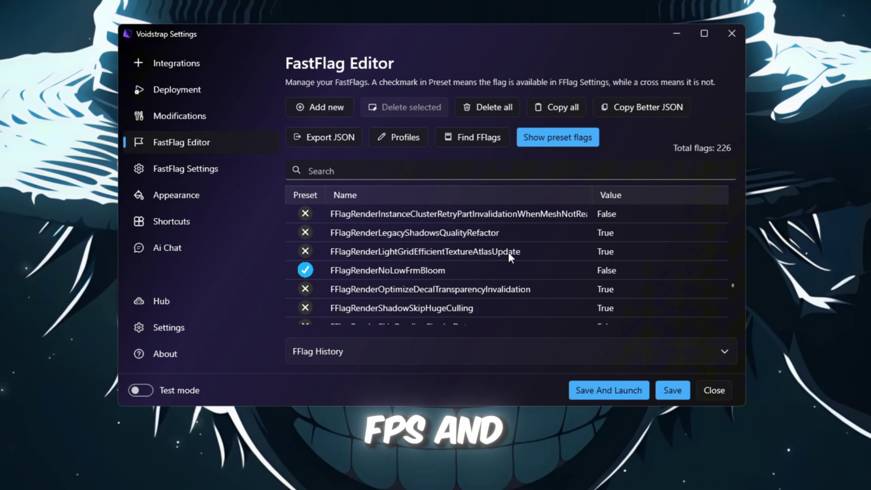
scroll(507, 253, "up", 5)
scroll(508, 254, "down", 8)
Step: Expand System and Rendering and Graphics under Basic FastFlags in the FastFlag Settings and review their options
left_click(162, 170)
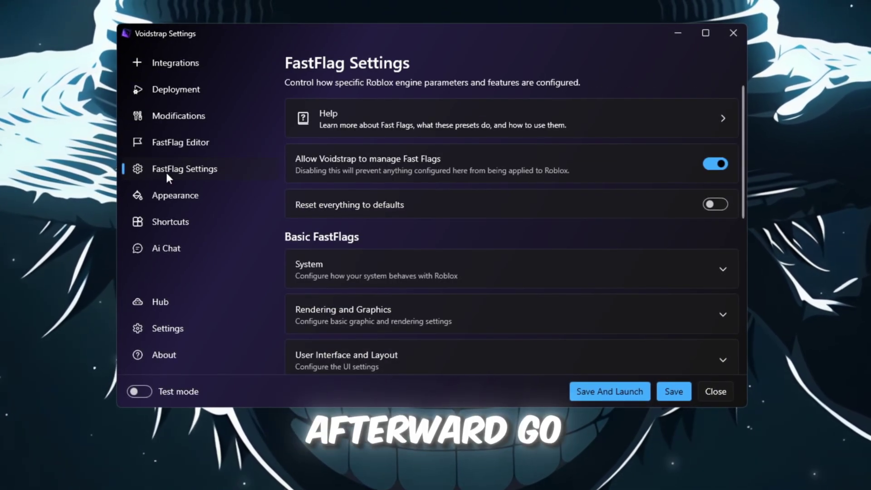
scroll(542, 166, "down", 2)
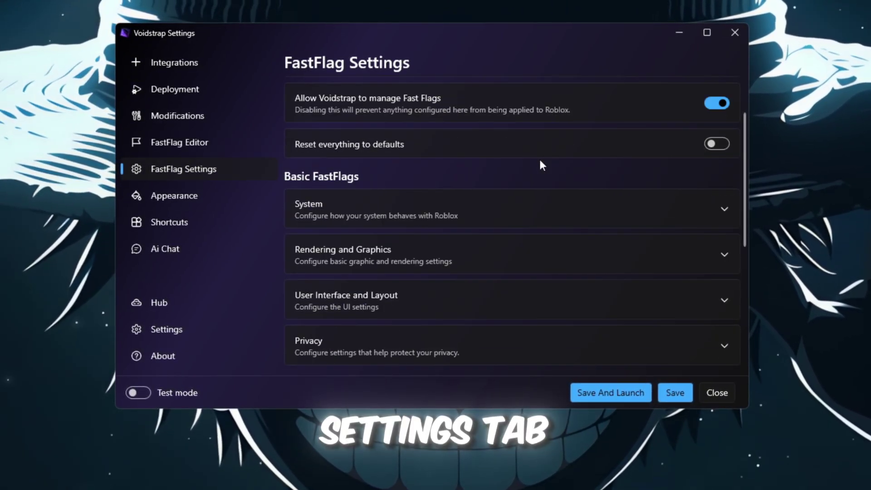
scroll(513, 204, "down", 1)
left_click(385, 183)
scroll(397, 206, "down", 5)
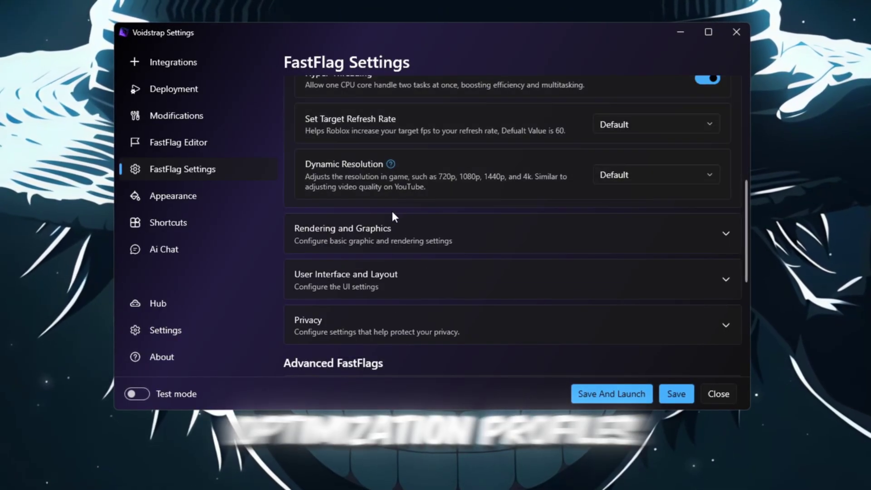
left_click(505, 243)
scroll(495, 231, "down", 7)
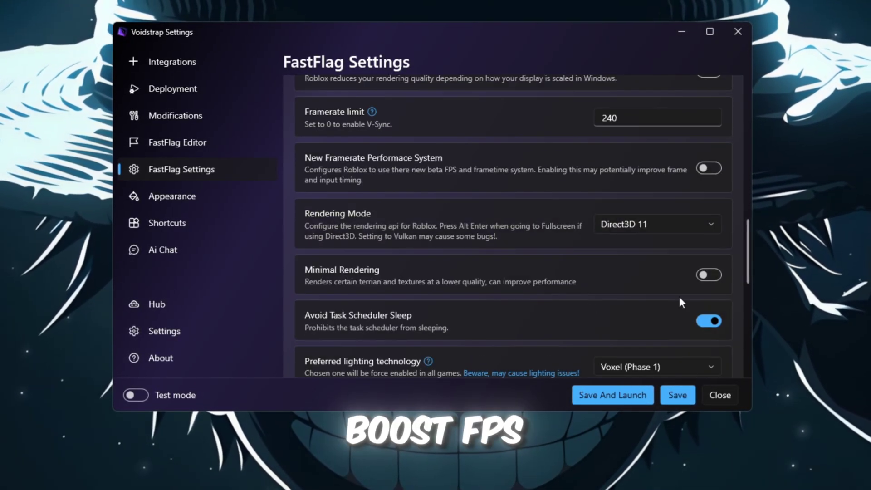
scroll(565, 187, "down", 5)
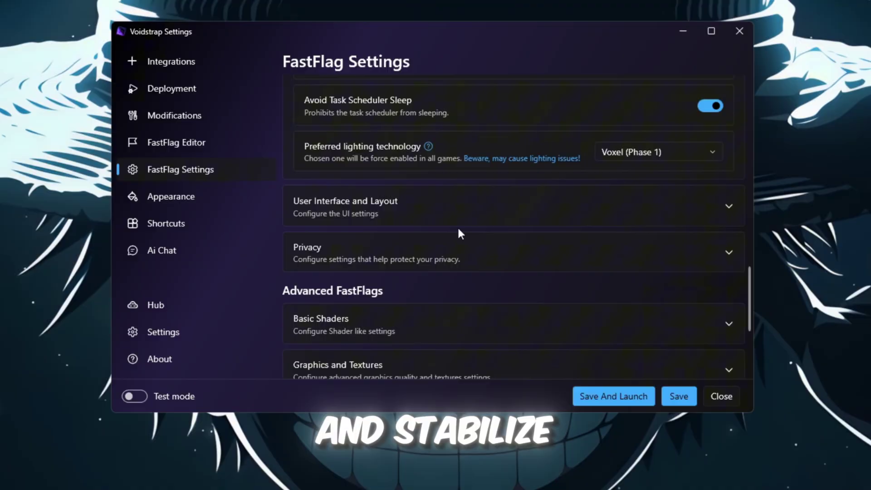
Step: Expand the Basic Shaders and Graphics and Textures sections under Advanced FastFlags
scroll(458, 236, "down", 2)
left_click(457, 242)
scroll(458, 241, "down", 3)
left_click(525, 207)
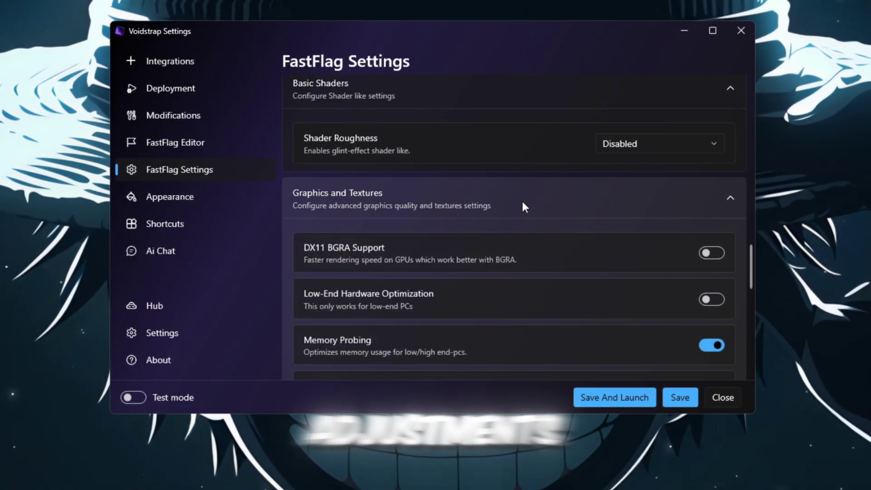
Step: Look over the Appearance, Shortcuts and Ai Chat pages and save the Voidstrap settings
left_click(161, 200)
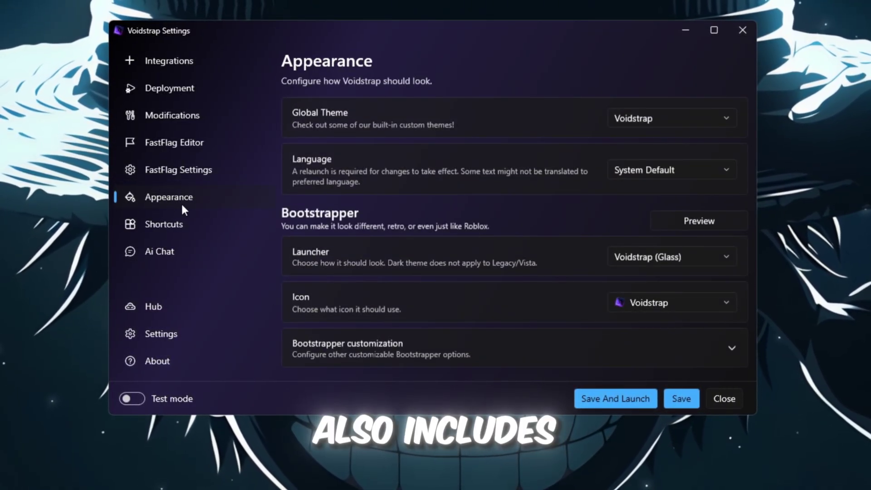
left_click(175, 225)
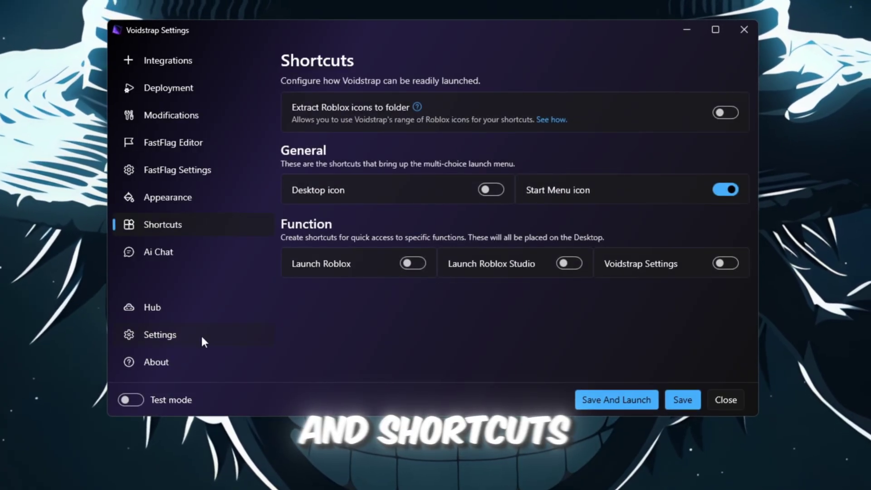
left_click(158, 253)
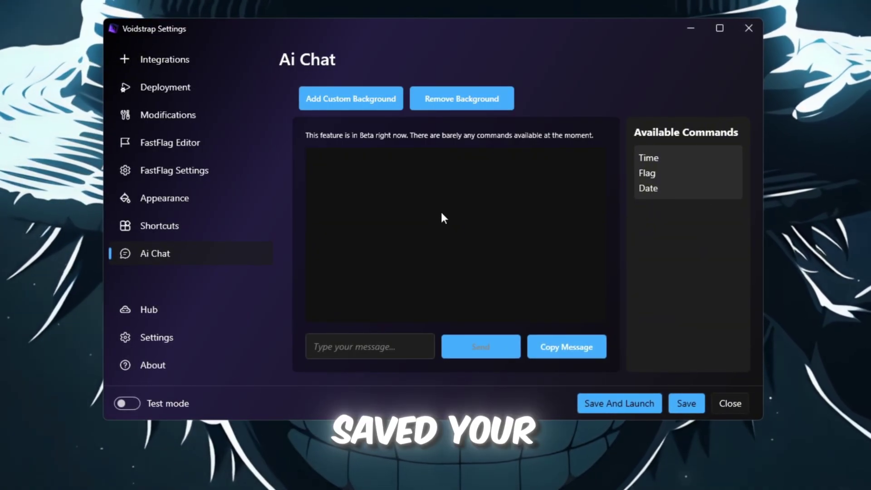
left_click(690, 405)
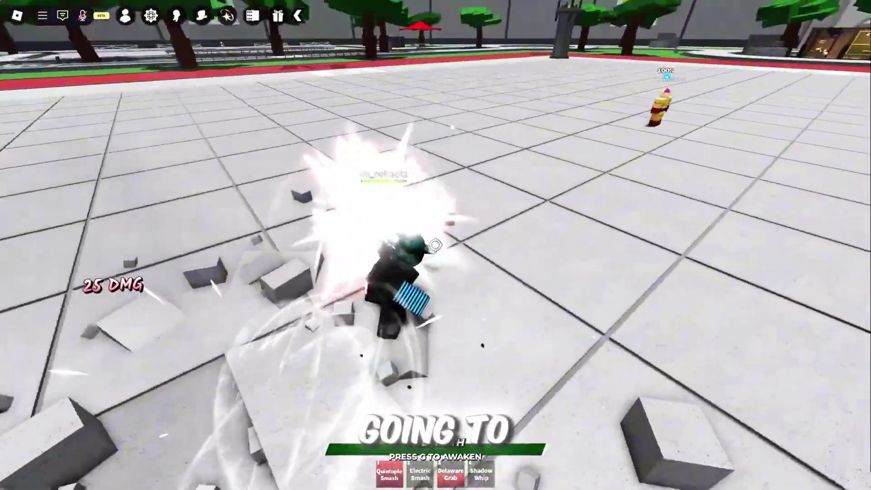
left_click(435, 245)
left_click(435, 245)
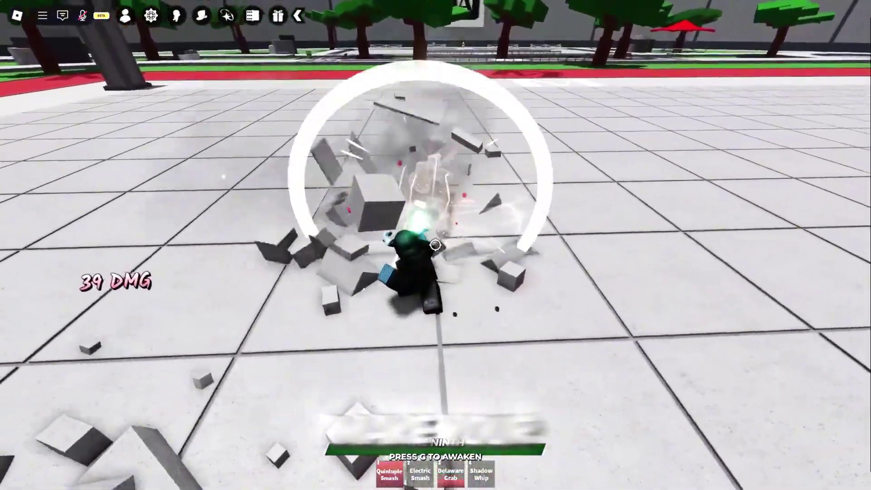
left_click(435, 245)
left_click(435, 245)
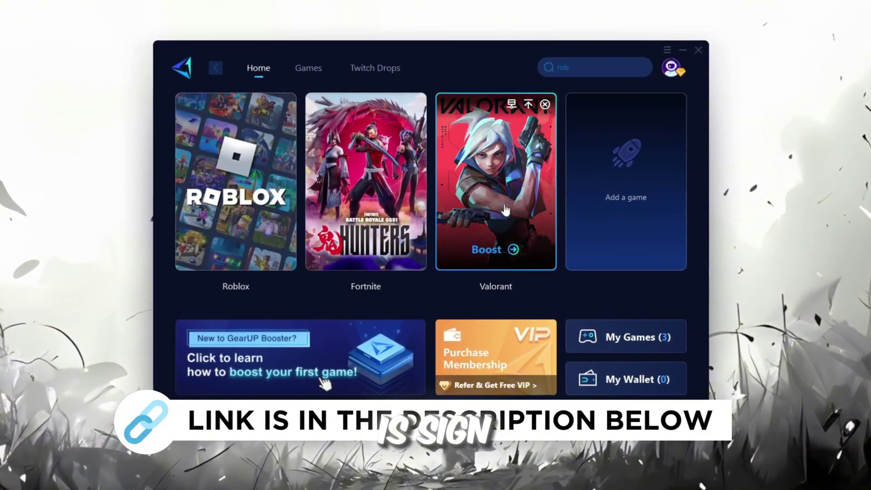
Step: Switch to GearUP Booster and browse its catalogue of popular games
mouse_move(681, 75)
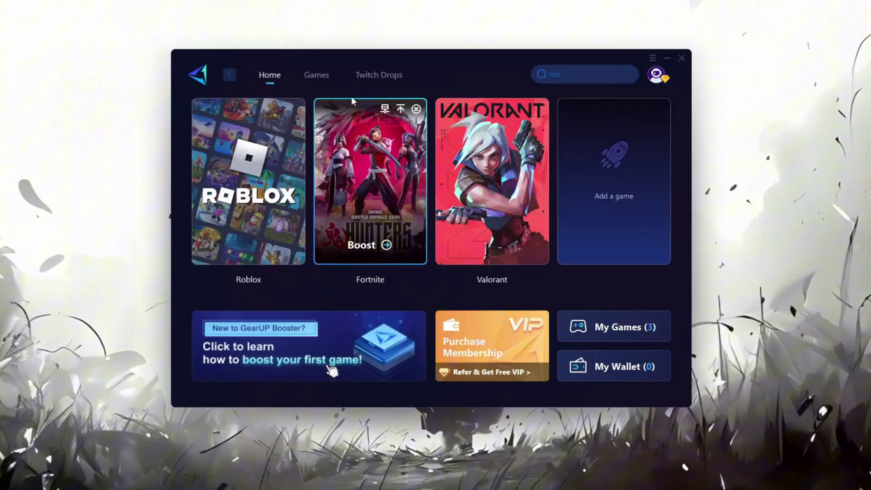
left_click(305, 64)
scroll(420, 235, "down", 6)
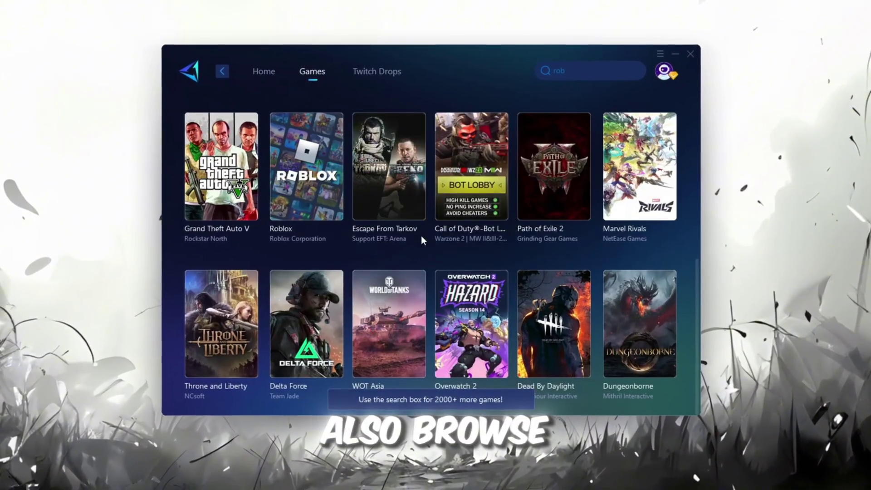
scroll(495, 241, "up", 6)
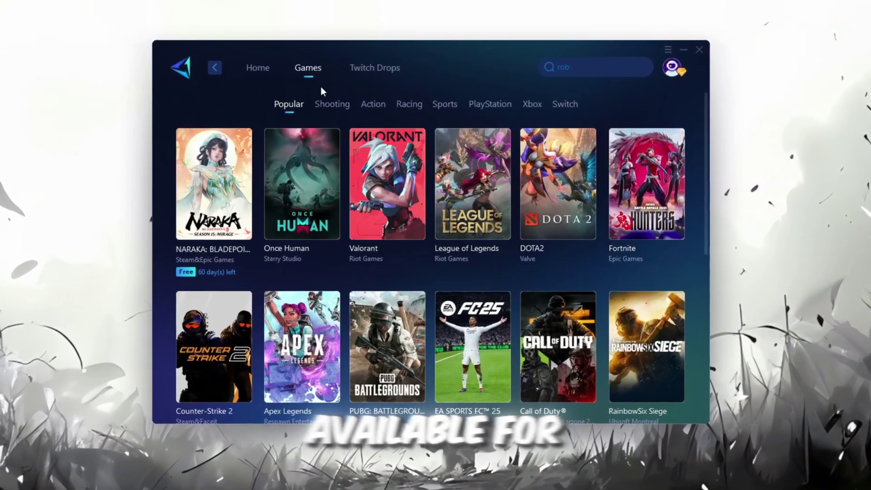
Step: Return to the home page of GearUP Booster and start boosting Roblox
left_click(255, 68)
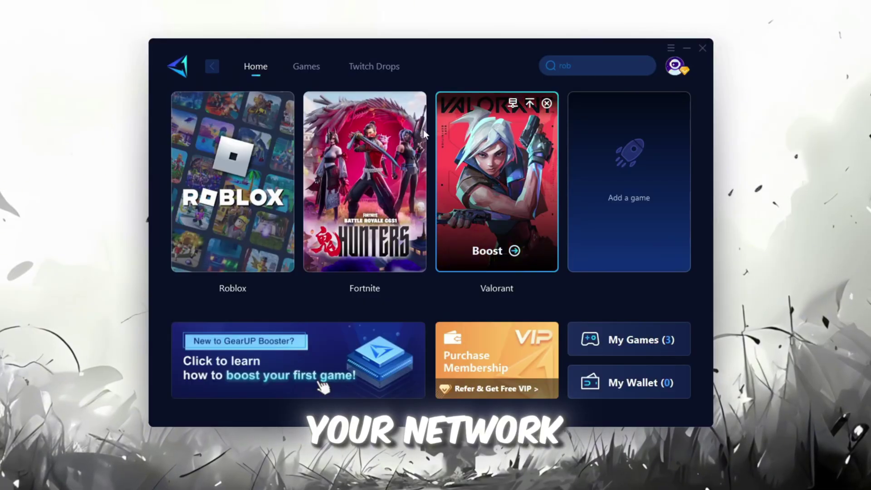
mouse_move(311, 229)
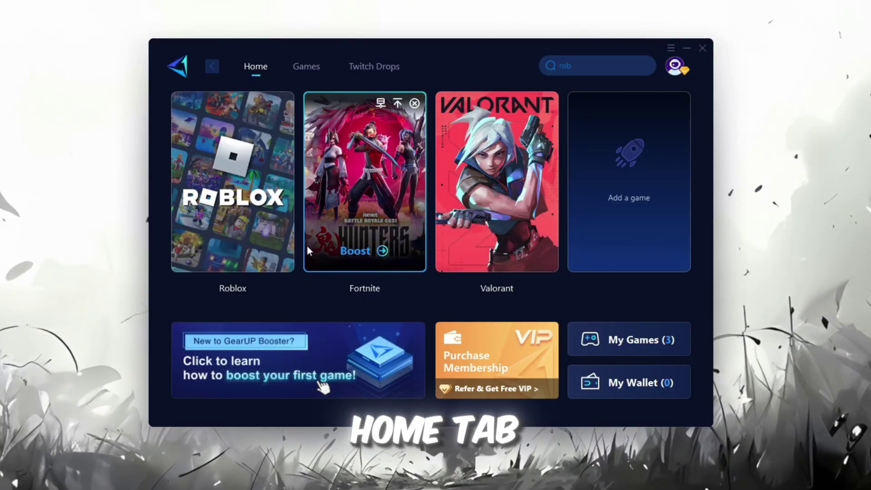
mouse_move(239, 151)
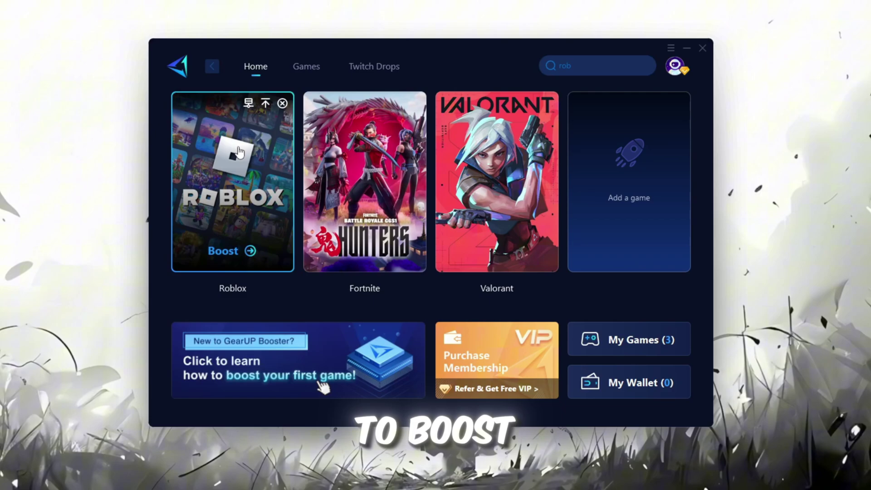
left_click(232, 253)
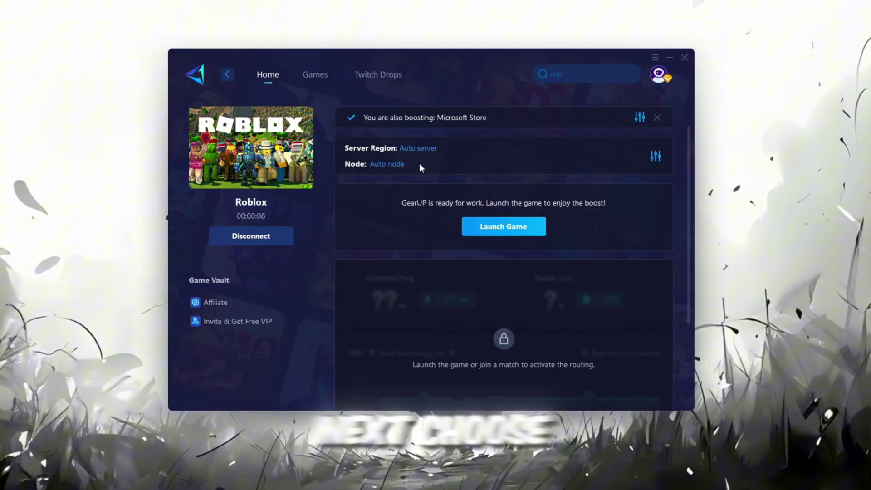
Step: Browse the game server regions offered for the Roblox boost and close the list without choosing one
left_click(418, 149)
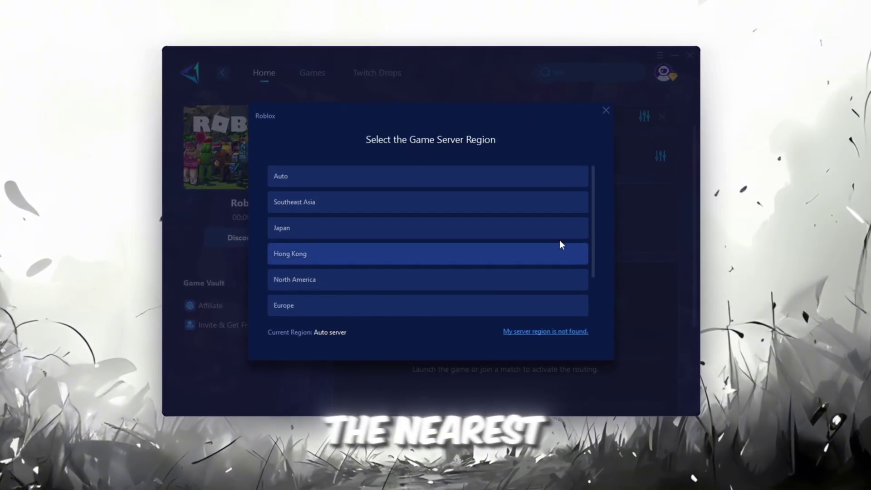
scroll(482, 271, "down", 2)
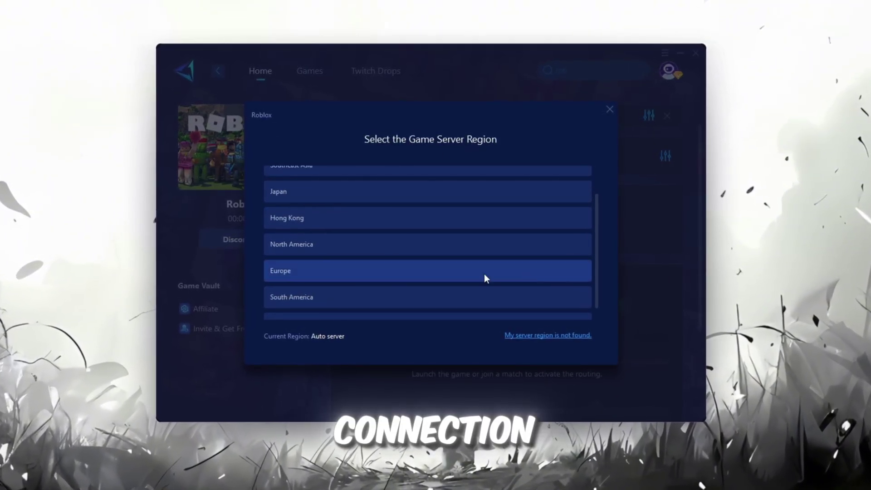
left_click(609, 111)
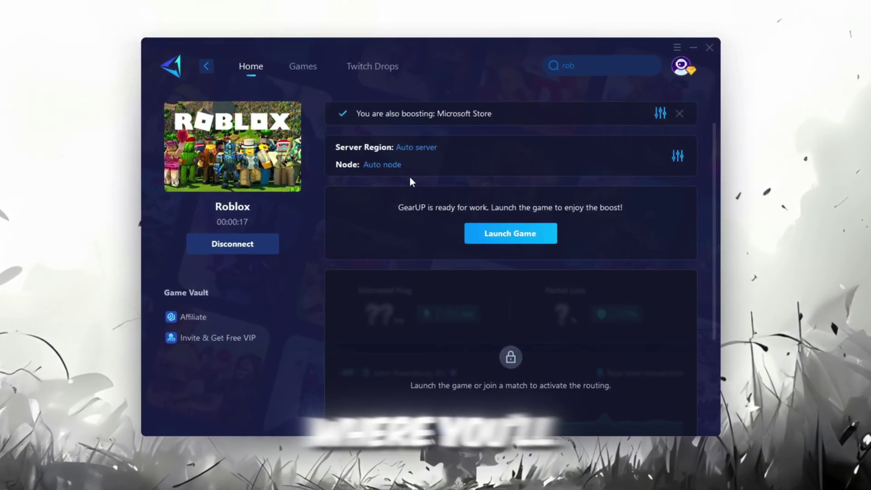
Step: Browse the nodes offered for the Roblox boost and close the list without choosing one
left_click(391, 165)
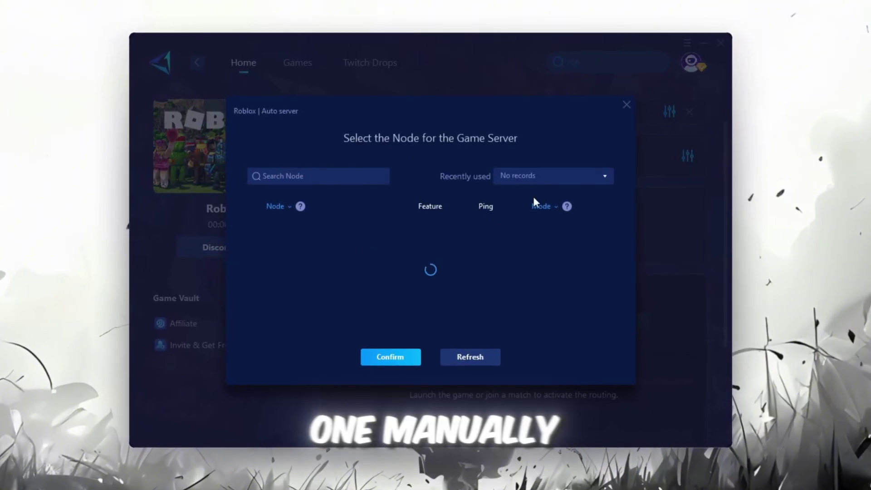
scroll(446, 267, "down", 5)
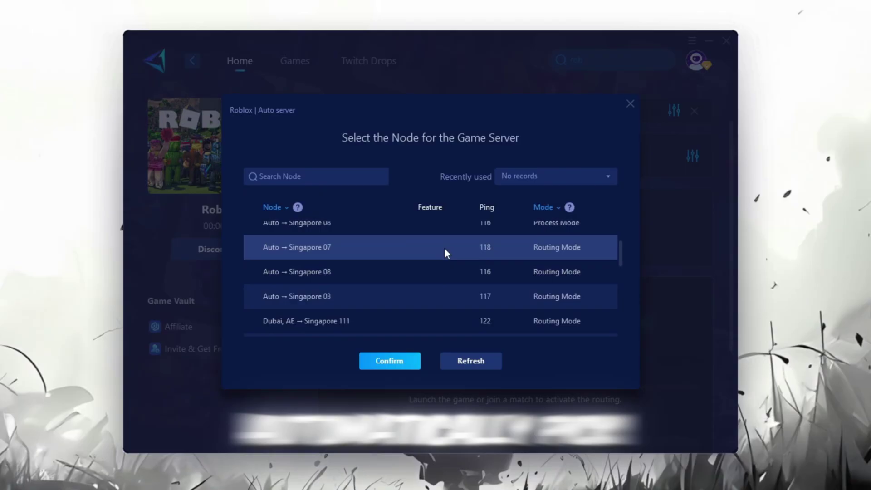
left_click(630, 104)
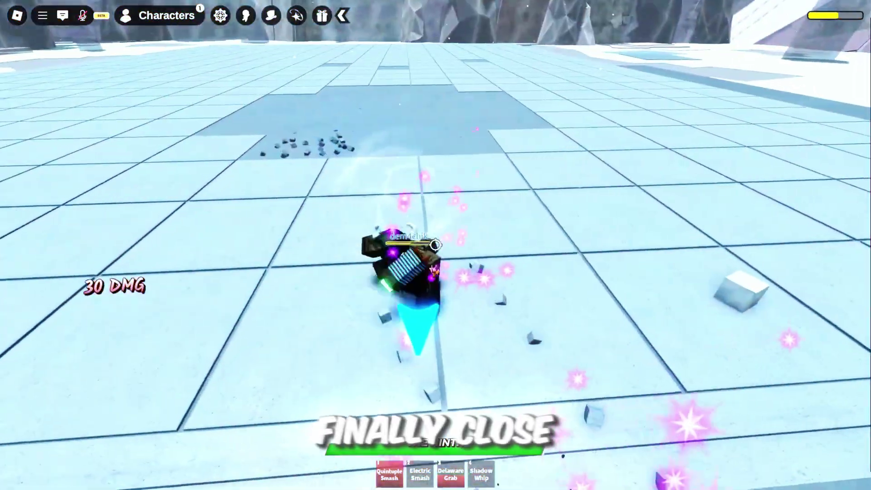
left_click(435, 245)
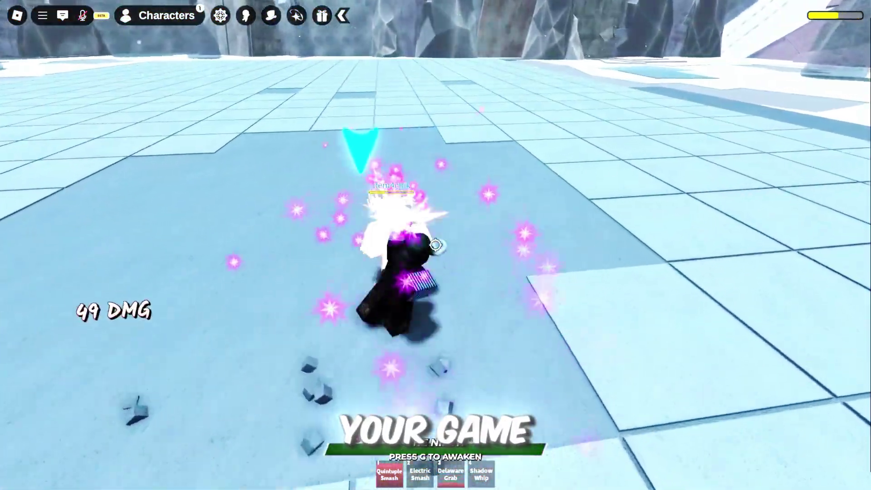
left_click(435, 245)
left_click(434, 245)
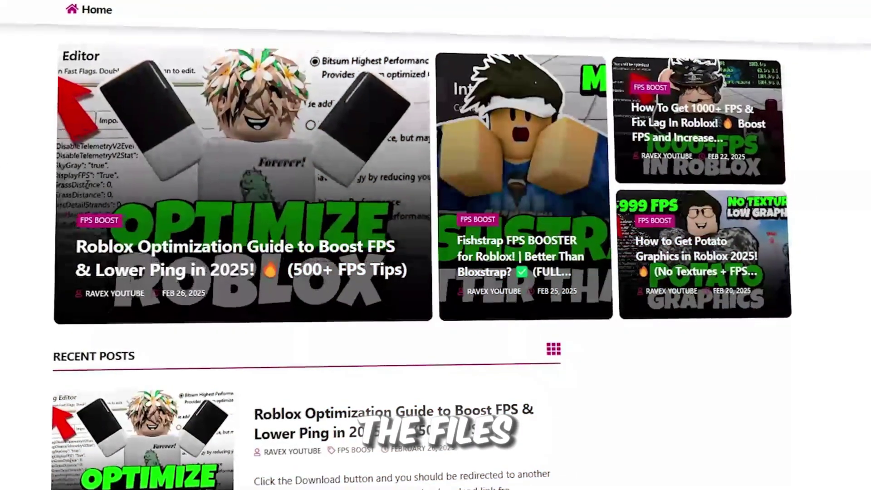
scroll(436, 245, "down", 7)
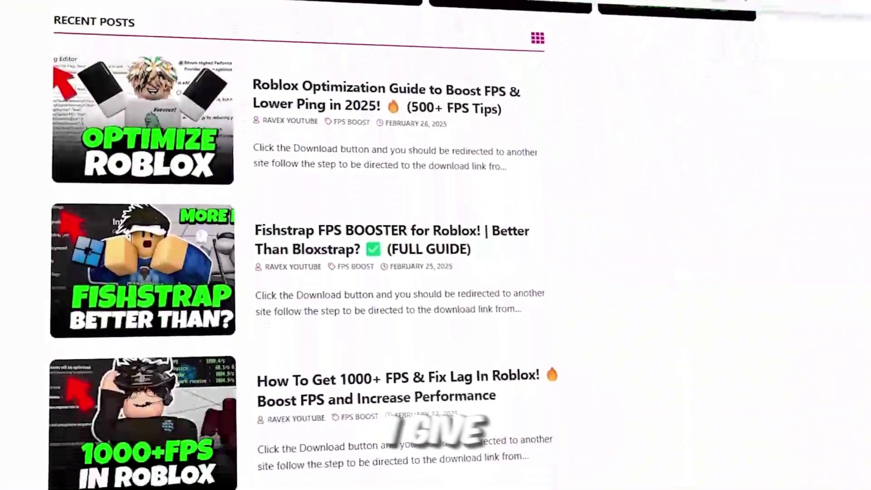
scroll(300, 245, "down", 6)
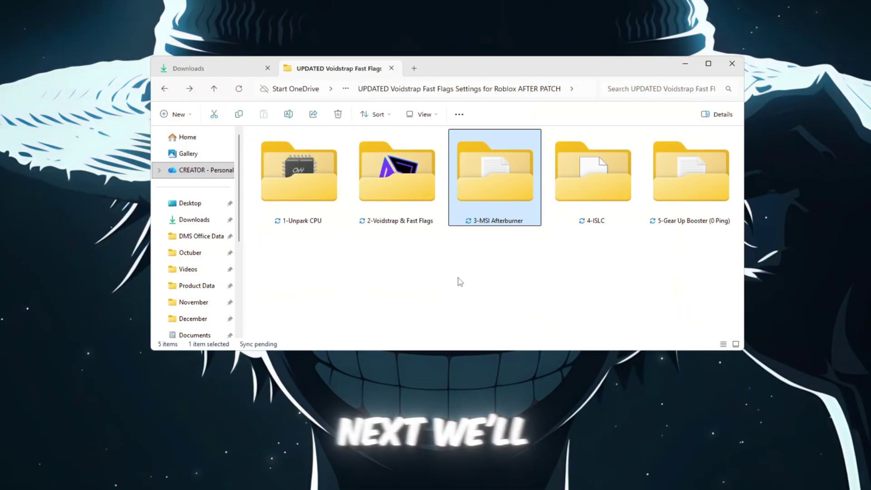
Step: Open the 3-MSI Afterburner folder and, in MSI Afterburner, raise the temperature limit to 87 °C and the power limit to 120%
double_click(497, 183)
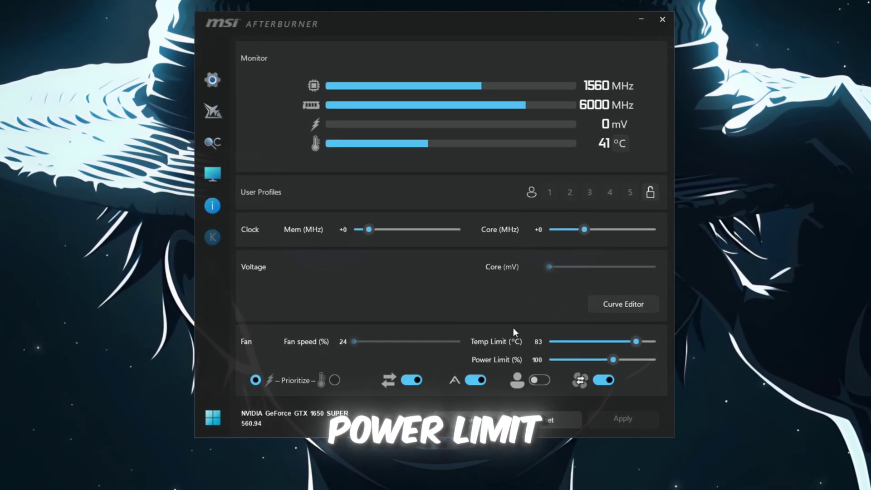
left_click_drag(636, 341, 659, 343)
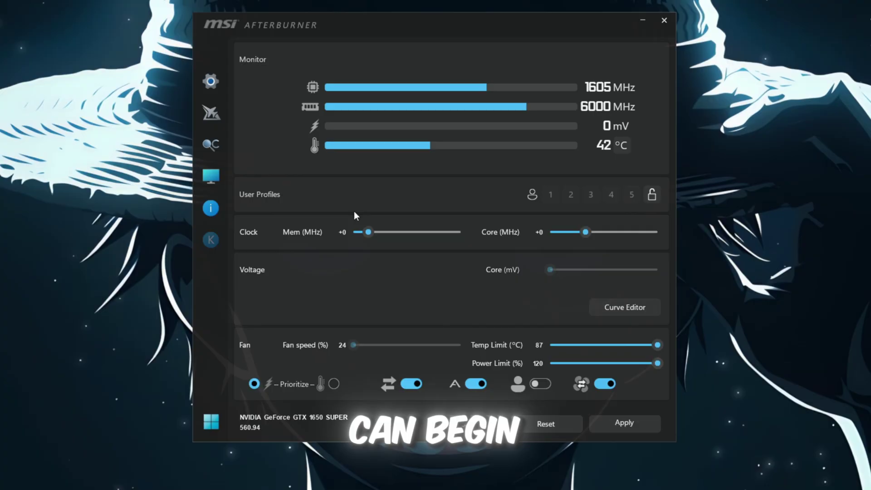
Step: Raise the memory clock offset from 20 up to 60 MHz, bring it back to 40 MHz and apply the overclock
left_click(342, 231)
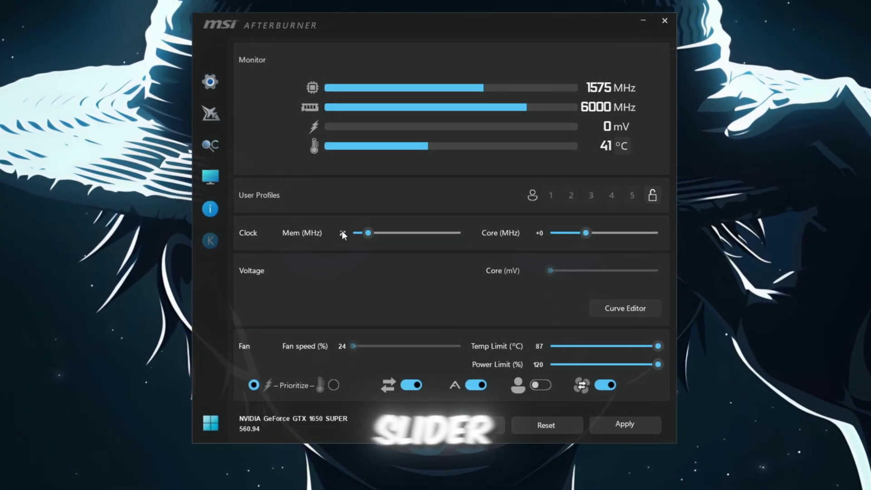
type("20")
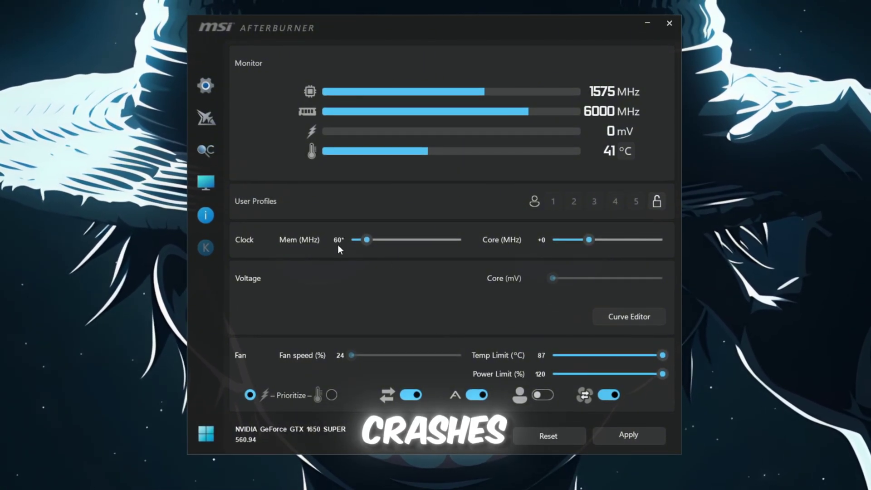
scroll(339, 239, "down", 2)
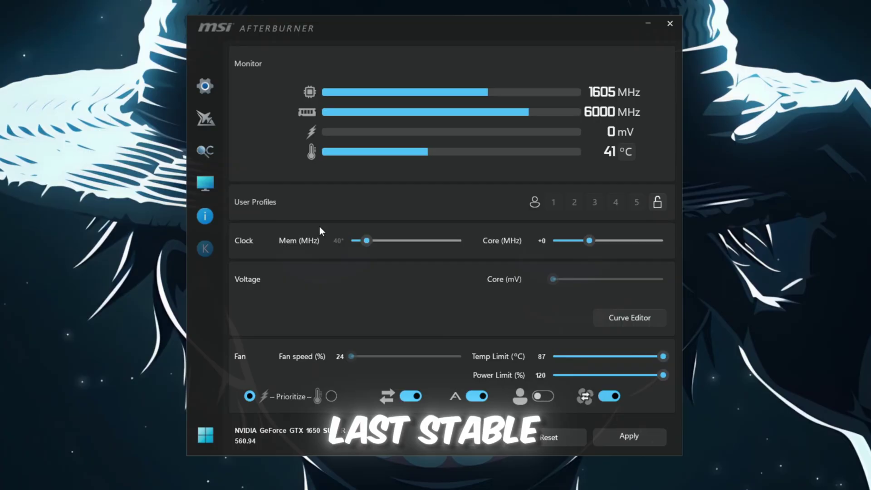
left_click(638, 439)
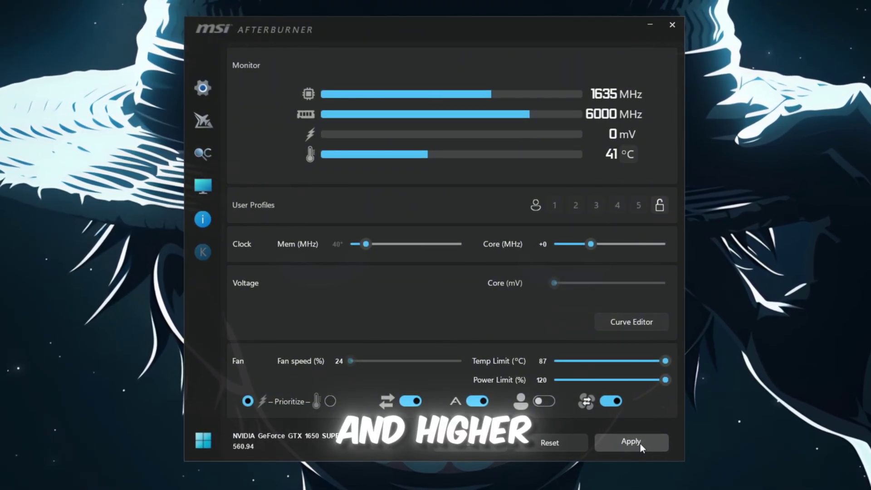
left_click(640, 444)
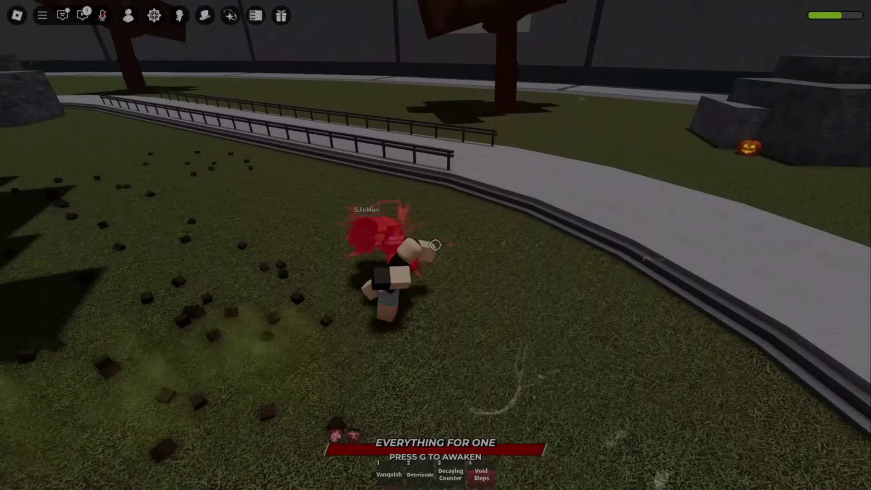
key("2")
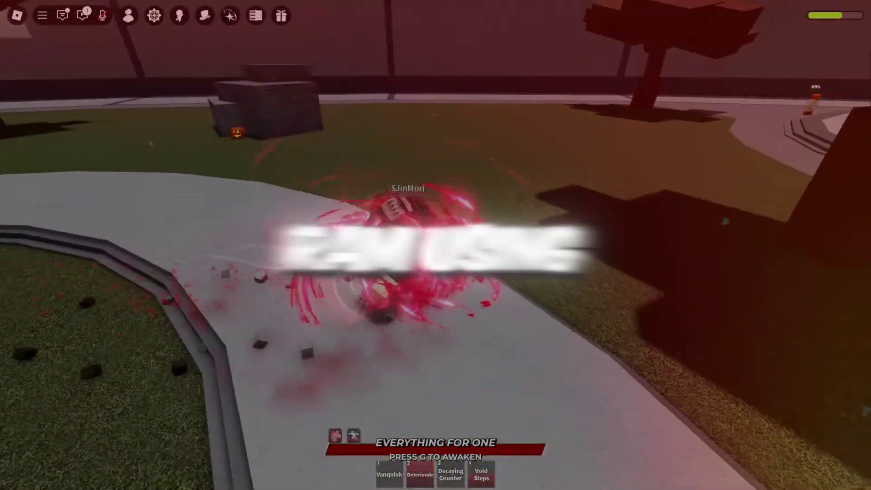
key("comma")
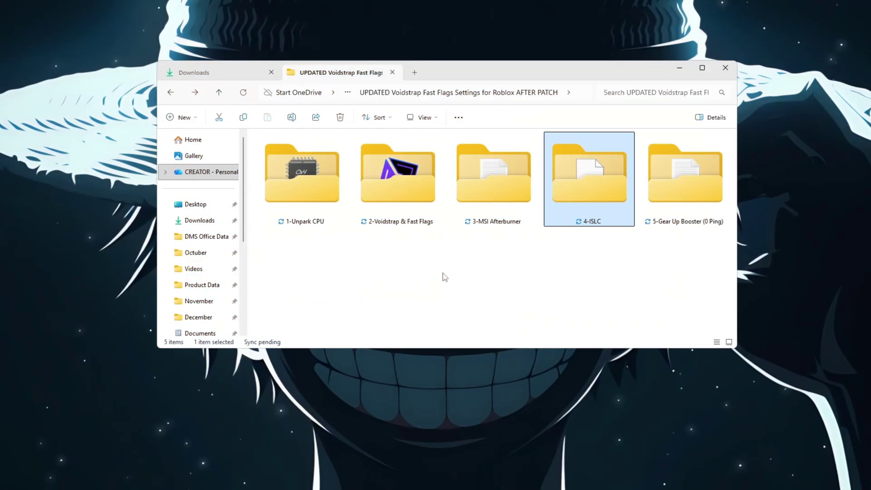
Step: Launch Intelligent standby list cleaner from the 4-ISLC folder, clear the folder window away, and start and stop its monitoring
double_click(600, 179)
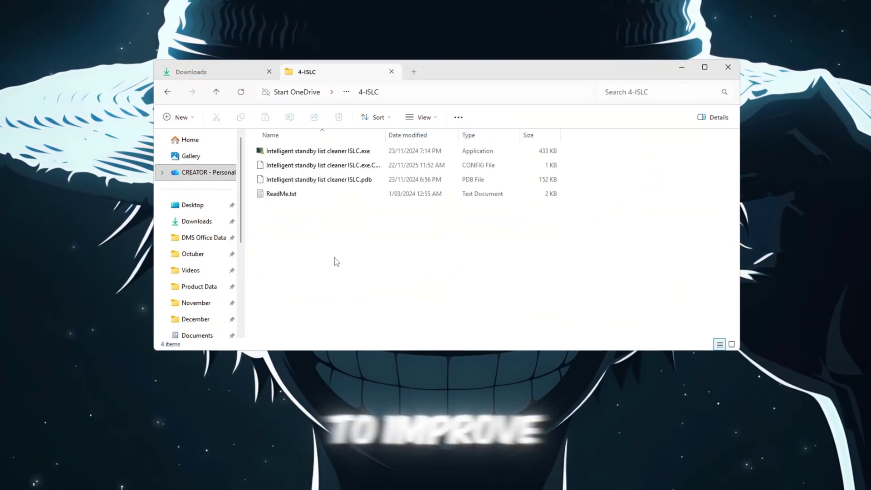
left_click(361, 152)
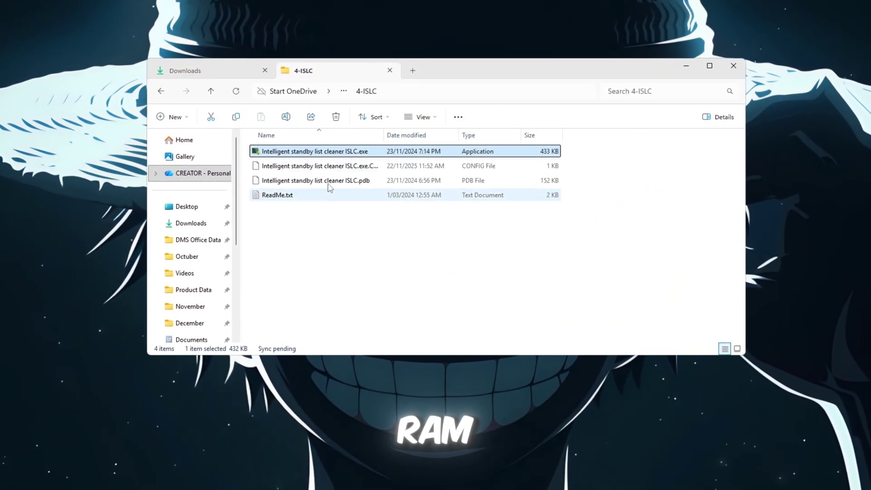
double_click(317, 154)
left_click(390, 328)
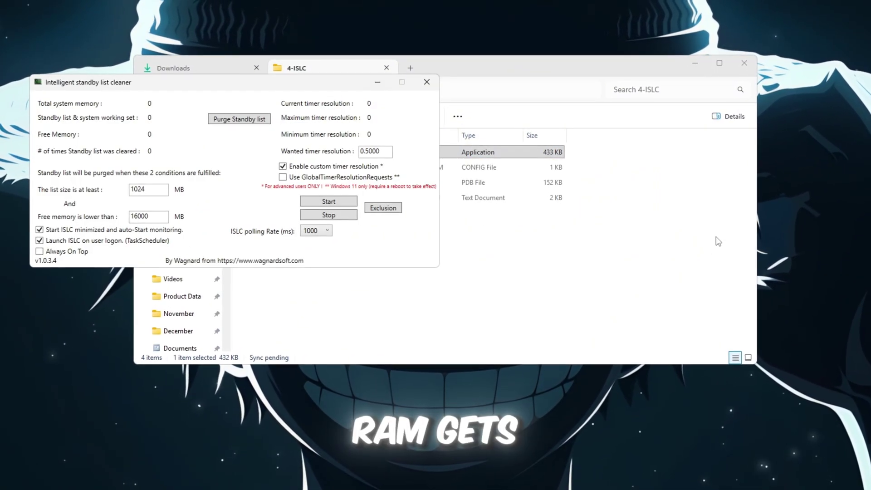
left_click(704, 66)
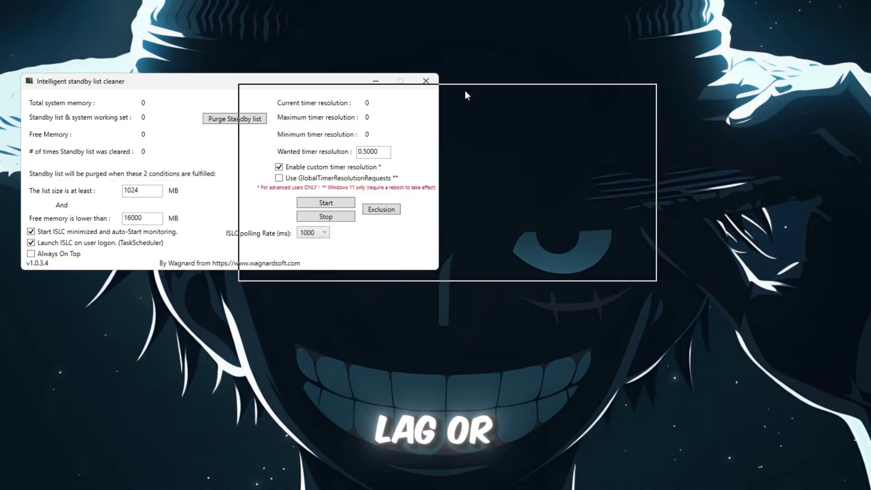
left_click(327, 202)
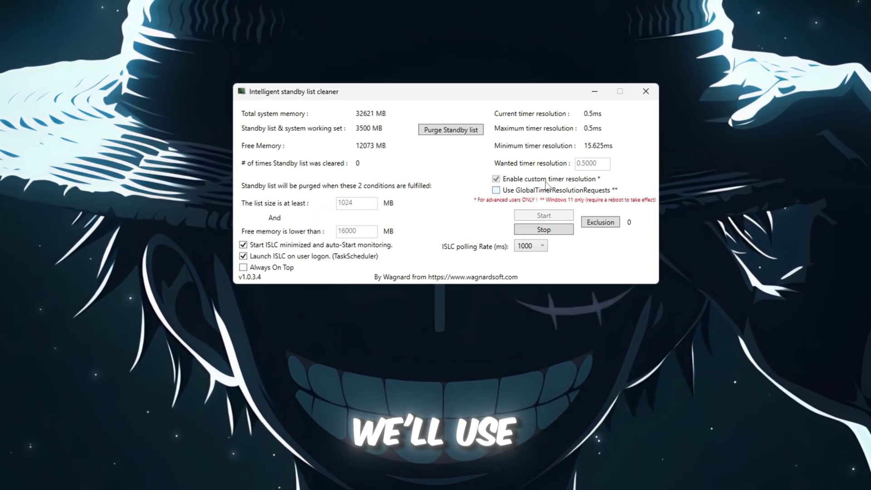
left_click(565, 231)
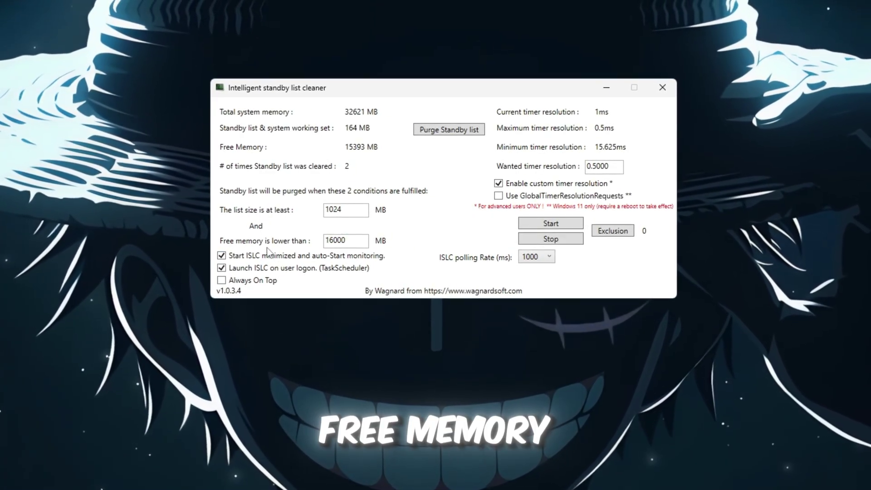
Step: Configure ISLC with a 16000 MB free memory threshold, launch on user logon, 0.5000 wanted timer resolution and 1000 ms polling rate
left_click_drag(350, 239, 304, 243)
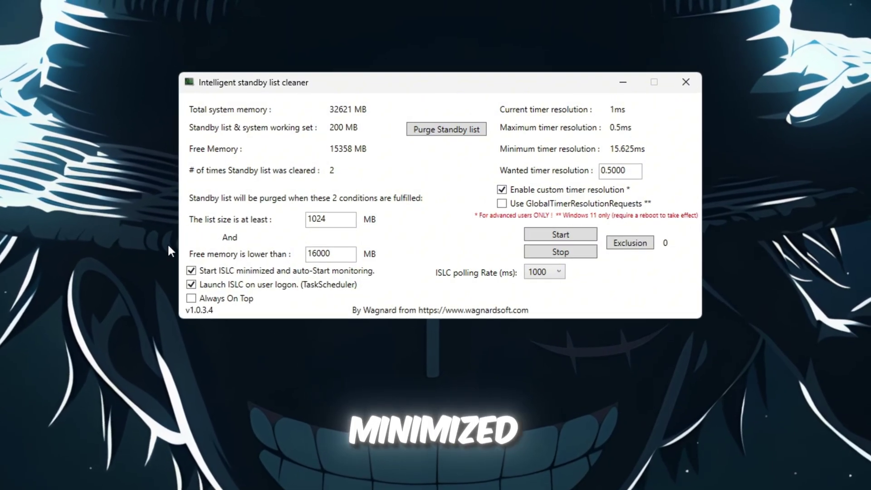
left_click(245, 284)
left_click(246, 284)
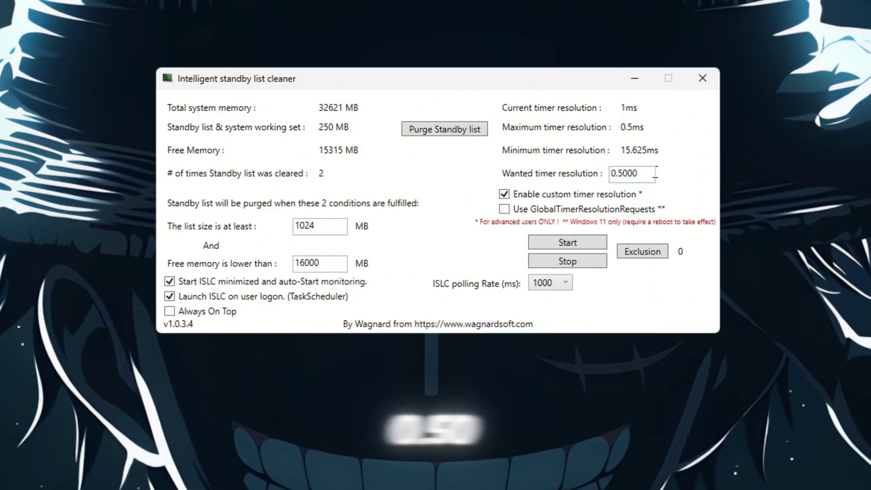
double_click(655, 173)
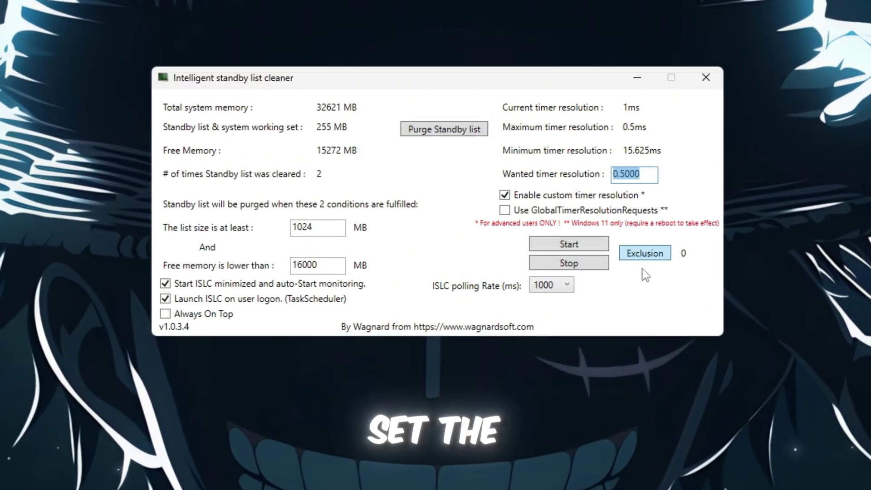
left_click(551, 284)
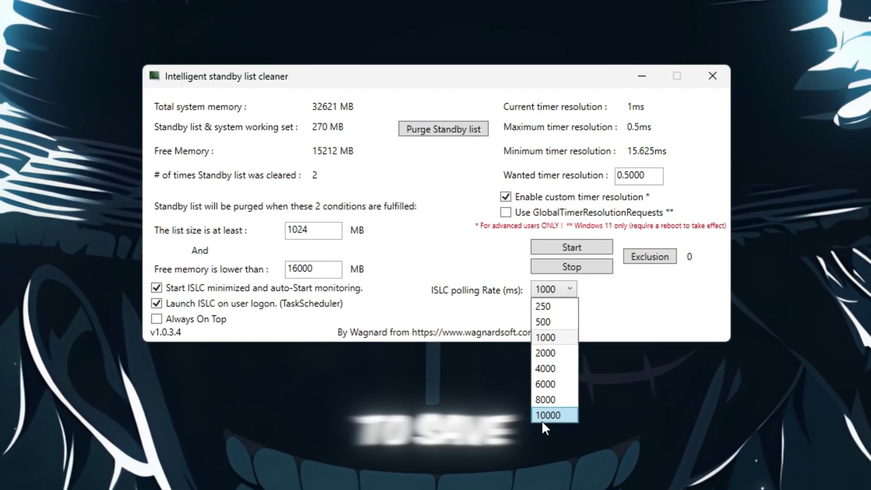
left_click(554, 343)
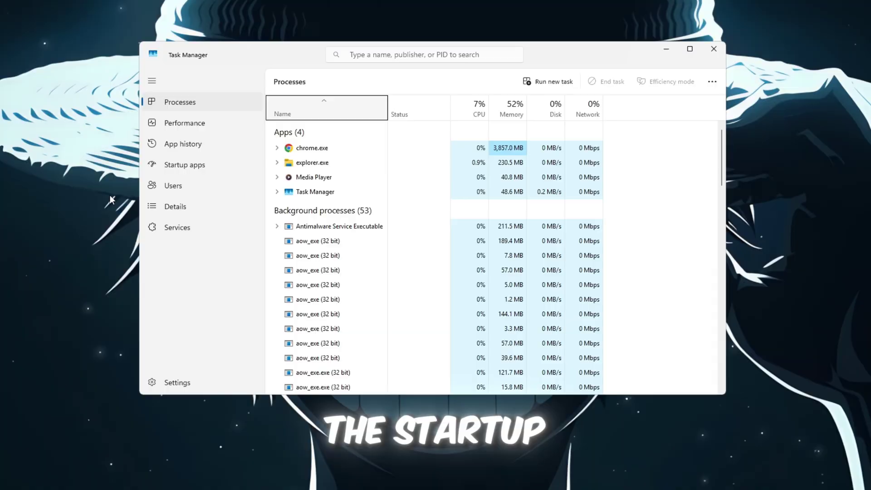
Step: Open the Startup apps list in Task Manager and examine entries such as Lively Wallpaper, MyLiveWallpapers.exe and Xbox for unnecessary programs
left_click(237, 174)
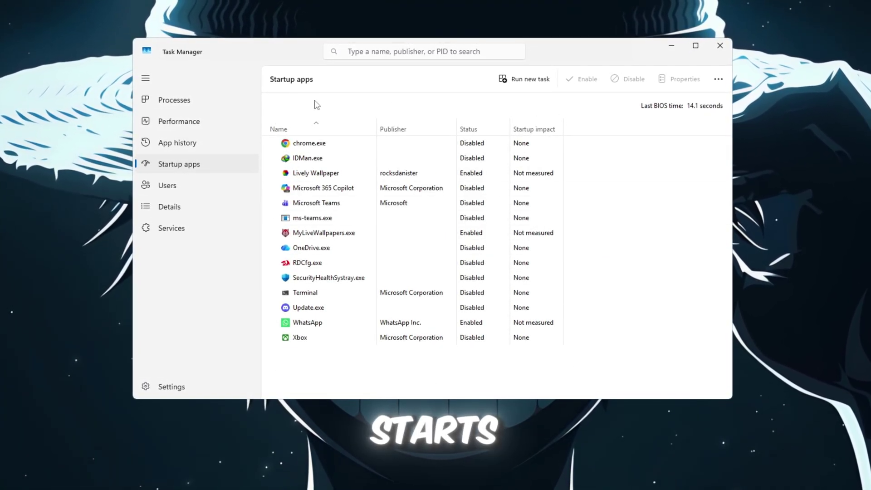
left_click(271, 177)
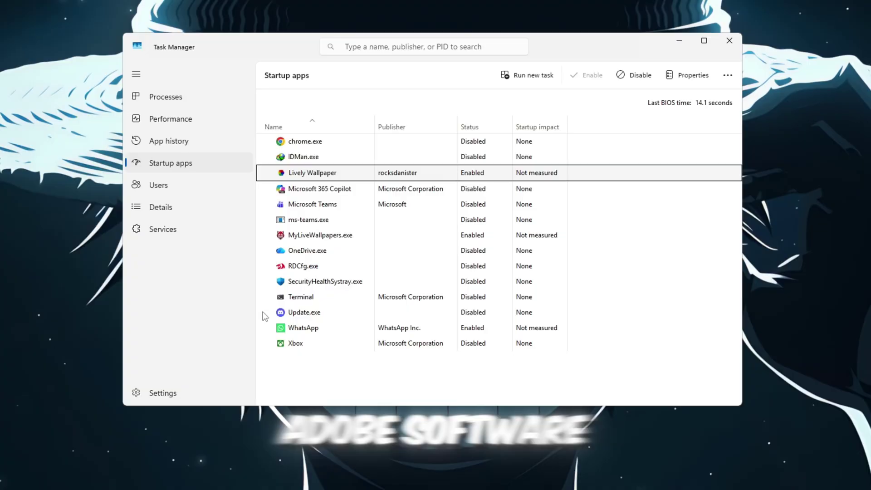
left_click(300, 312)
left_click(297, 329)
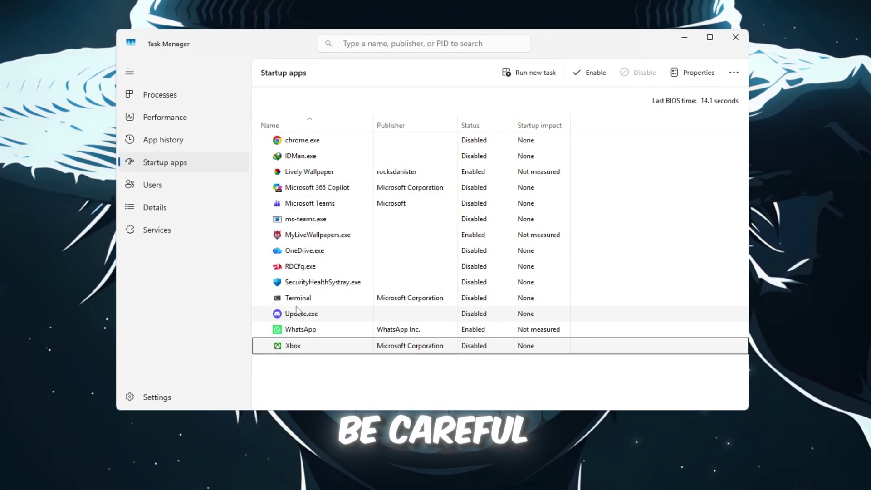
left_click(302, 235)
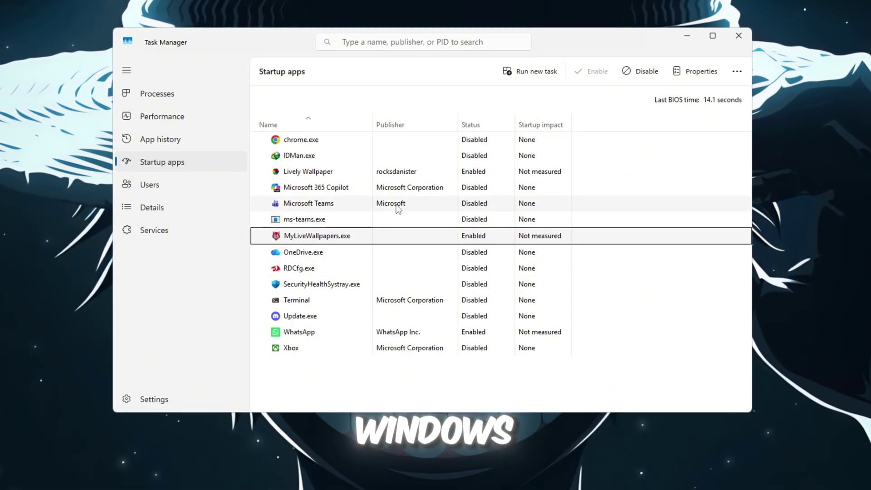
left_click(291, 176)
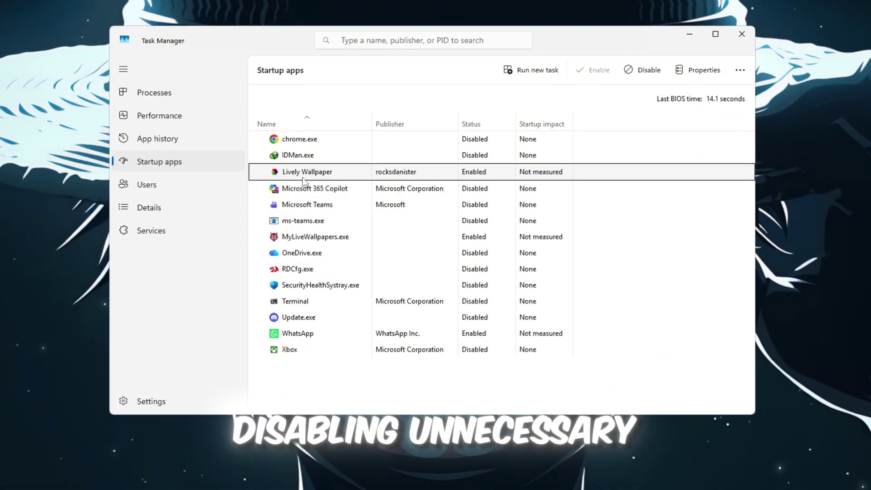
left_click(475, 177)
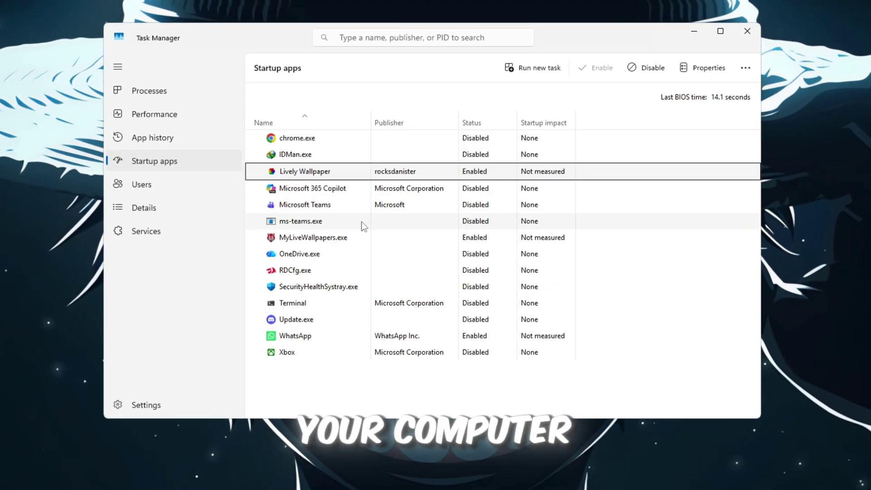
right_click(485, 173)
left_click(302, 222)
left_click(473, 238)
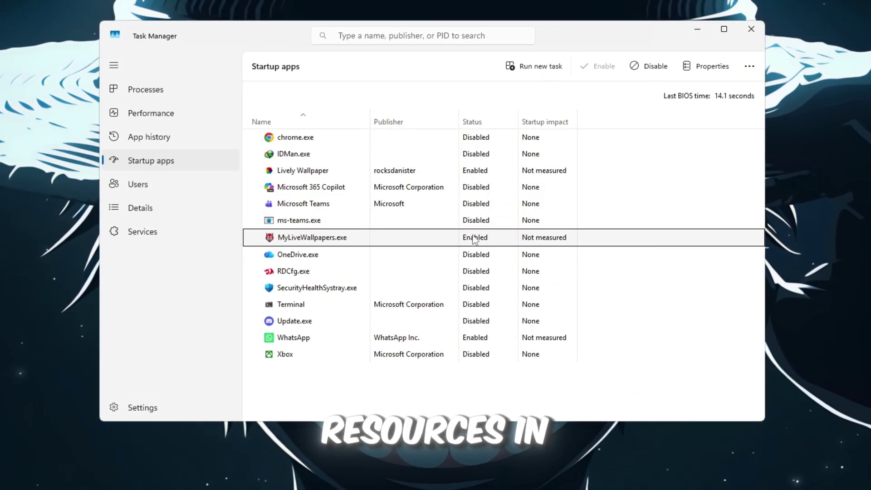